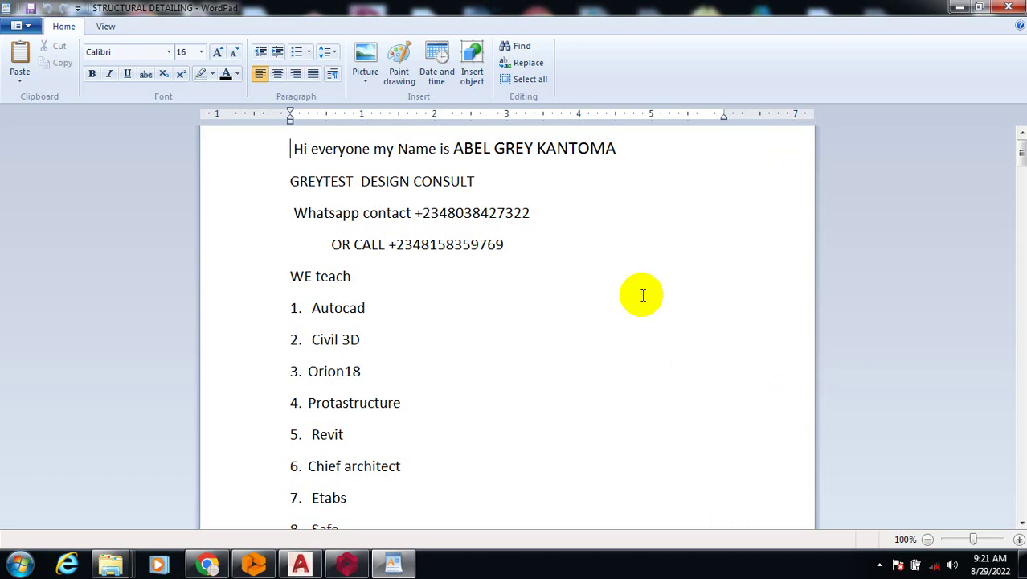
Minimize the STRUCTURAL DETAILING WordPad document to reveal the desktop.
{"action": "left_click", "coordinate": [959, 10]}
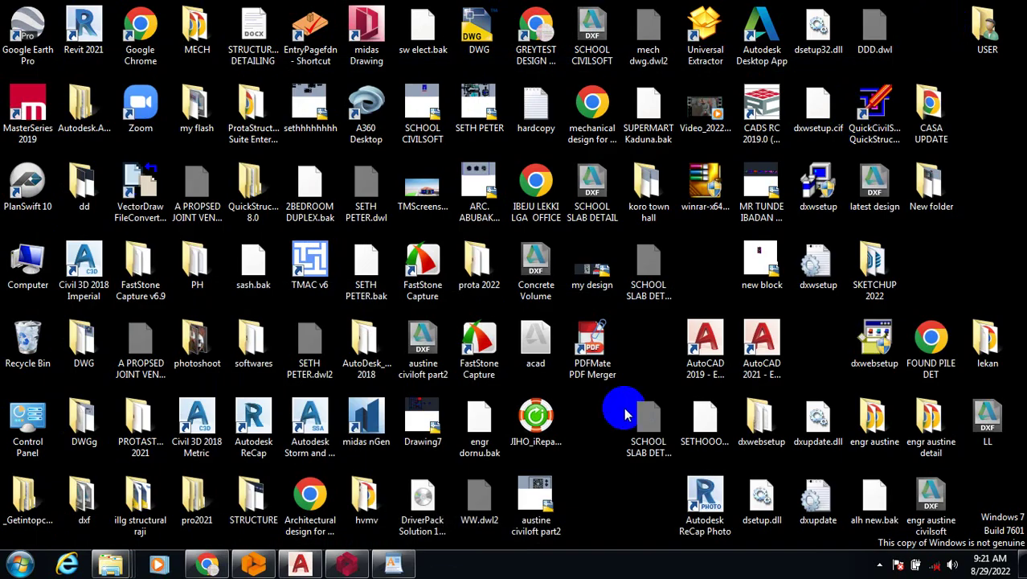
Restore ProtaDetails and open Draw Column Elevations for St: 1 (+3.00m) columns.
{"action": "left_click", "coordinate": [253, 565]}
{"action": "scroll", "coordinate": [370, 281], "scroll_direction": "down", "scroll_amount": 3}
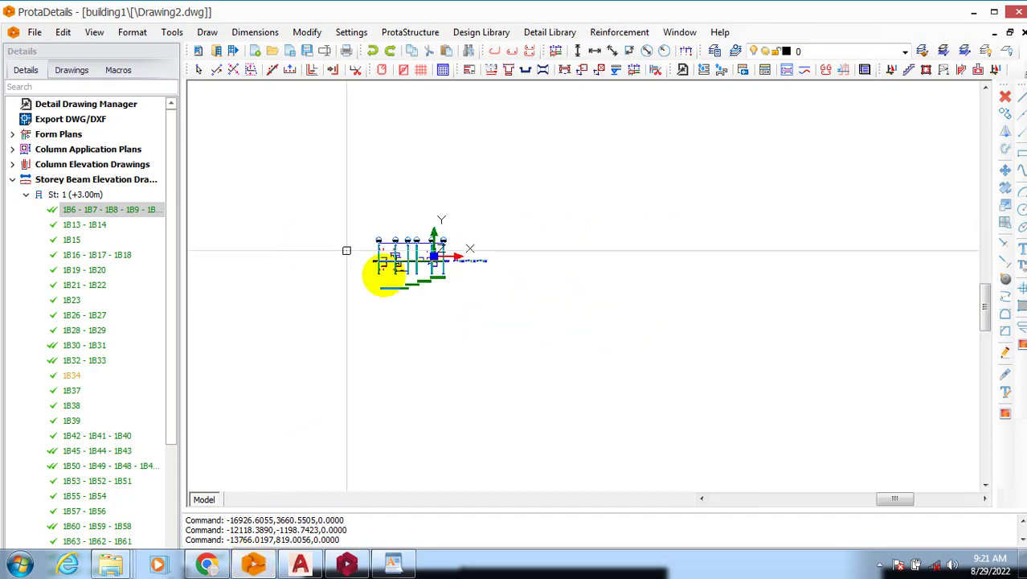
{"action": "left_click", "coordinate": [13, 164]}
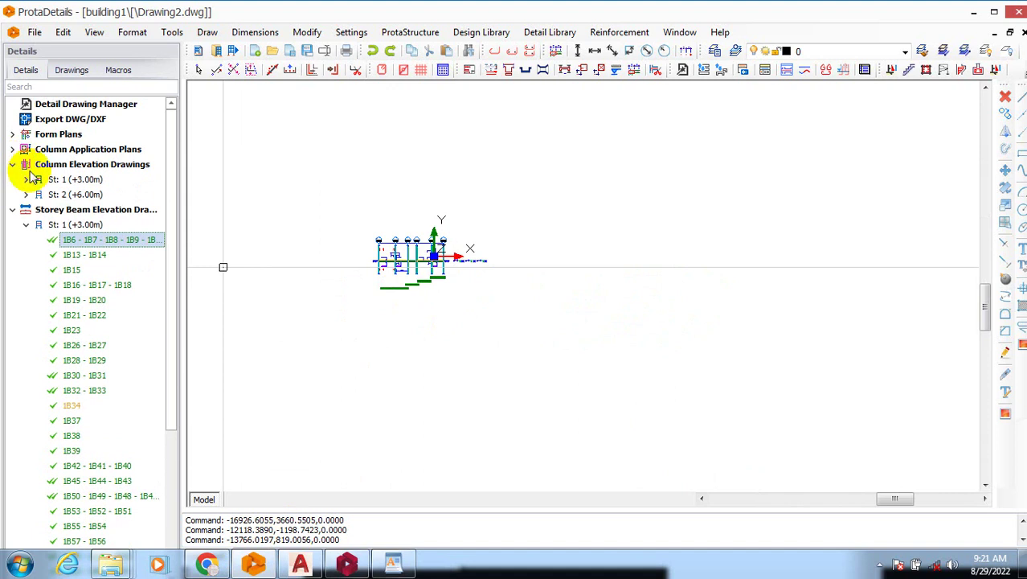
{"action": "left_click", "coordinate": [25, 180]}
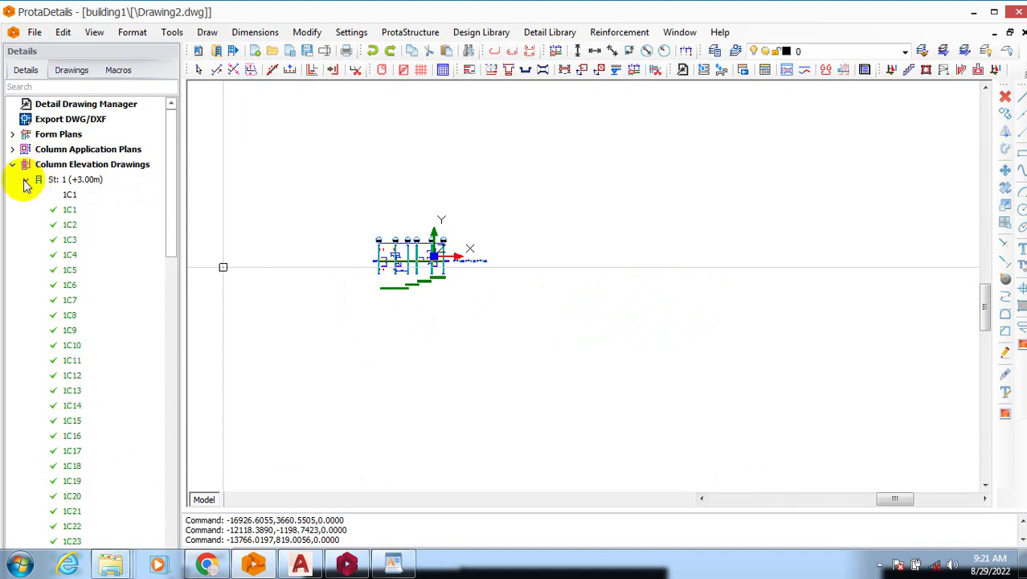
{"action": "right_click", "coordinate": [57, 181]}
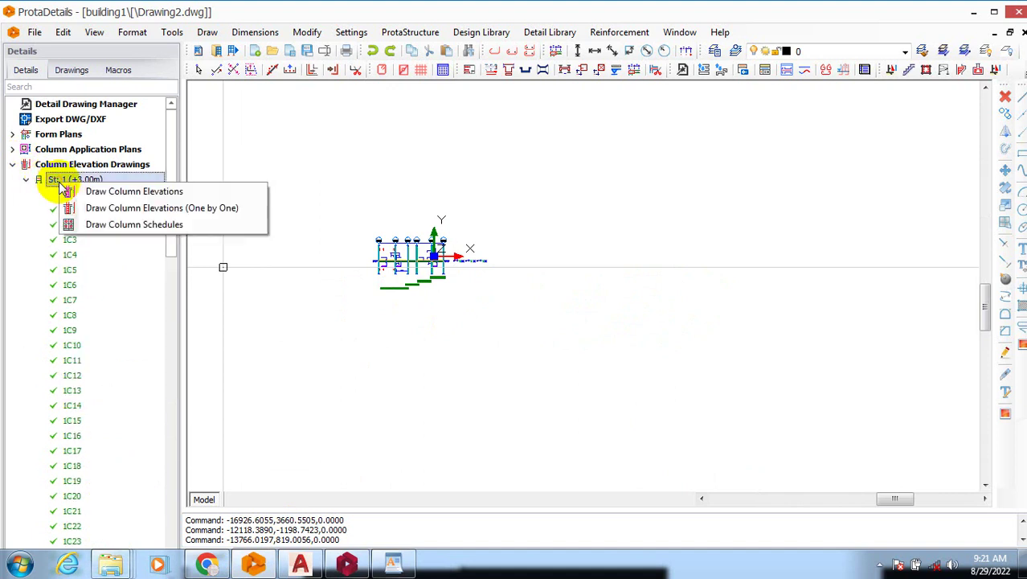
{"action": "left_click", "coordinate": [163, 197]}
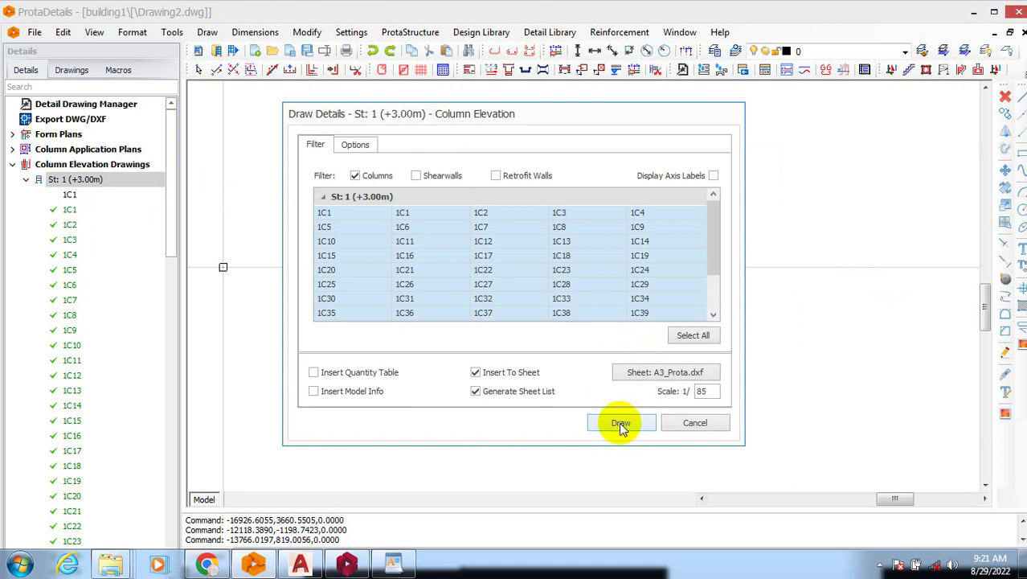
Draw all storey 1 column elevations and place sheet CE1 on the canvas.
{"action": "left_click", "coordinate": [619, 422]}
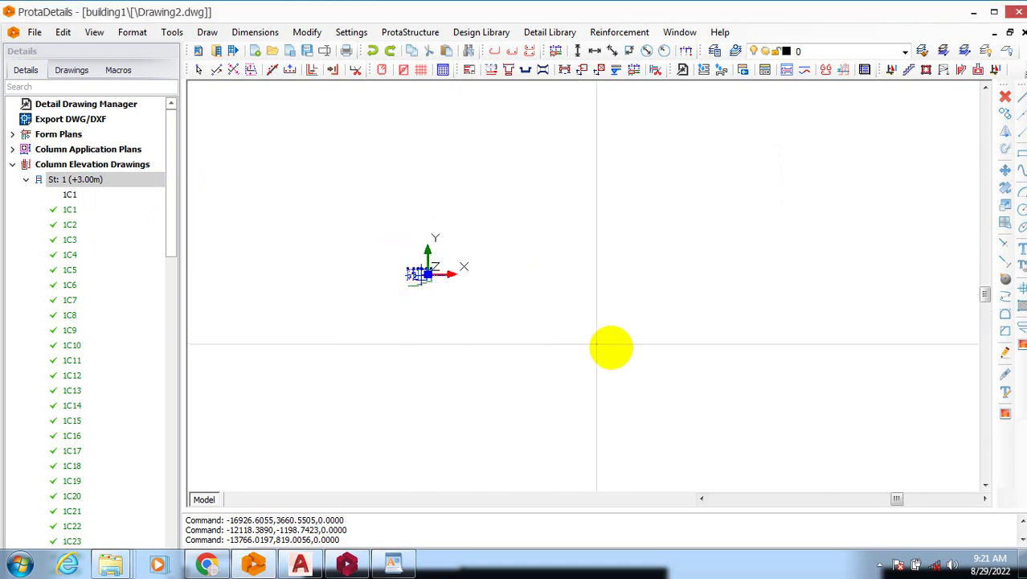
{"action": "left_click", "coordinate": [682, 319]}
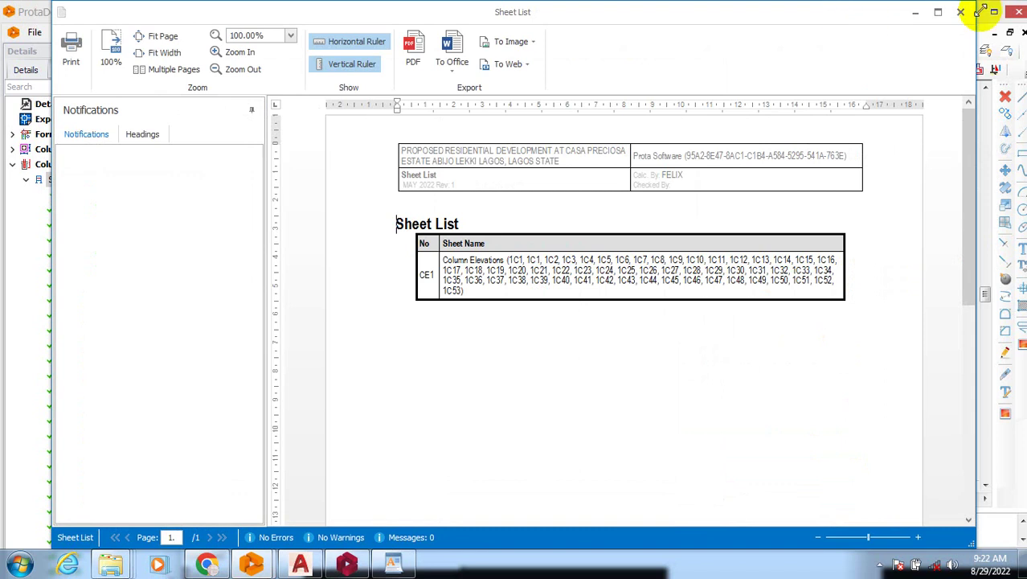
Close the Sheet List report, inspect the storey 1 elevations including 1C1, and begin selecting the sheet.
{"action": "left_click", "coordinate": [961, 11]}
{"action": "scroll", "coordinate": [812, 349], "scroll_direction": "up", "scroll_amount": 4}
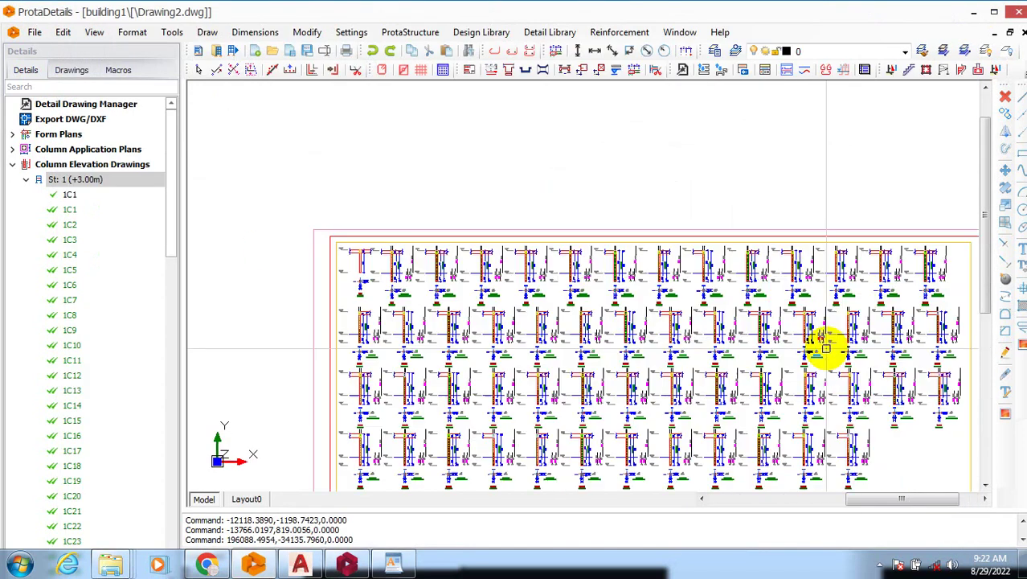
{"action": "scroll", "coordinate": [826, 347], "scroll_direction": "up", "scroll_amount": 4}
{"action": "scroll", "coordinate": [351, 258], "scroll_direction": "down", "scroll_amount": 2}
{"action": "scroll", "coordinate": [326, 259], "scroll_direction": "up", "scroll_amount": 2}
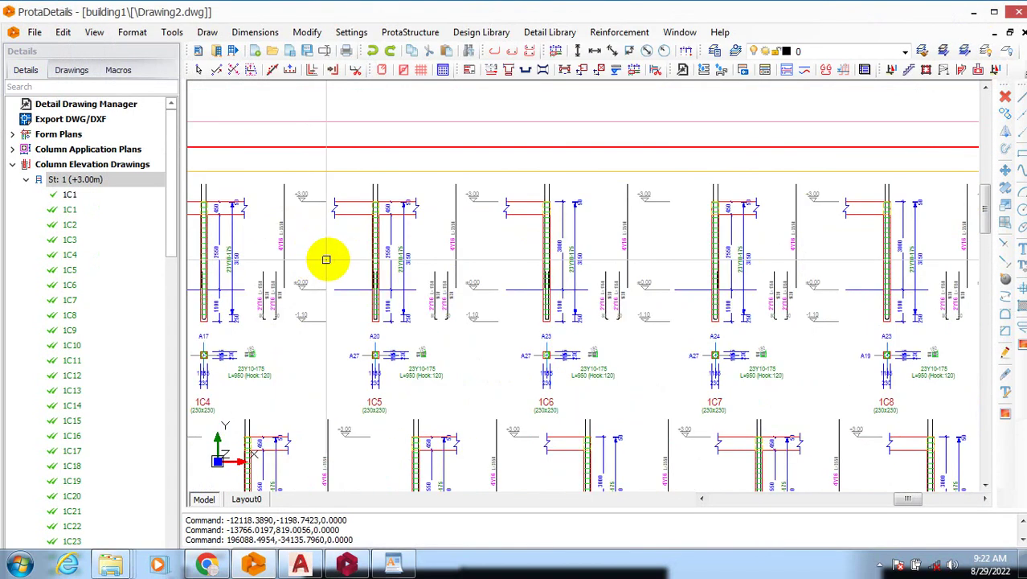
{"action": "scroll", "coordinate": [637, 220], "scroll_direction": "down", "scroll_amount": 2}
{"action": "scroll", "coordinate": [258, 218], "scroll_direction": "down", "scroll_amount": 1}
{"action": "scroll", "coordinate": [708, 266], "scroll_direction": "up", "scroll_amount": 2}
{"action": "scroll", "coordinate": [277, 272], "scroll_direction": "down", "scroll_amount": 3}
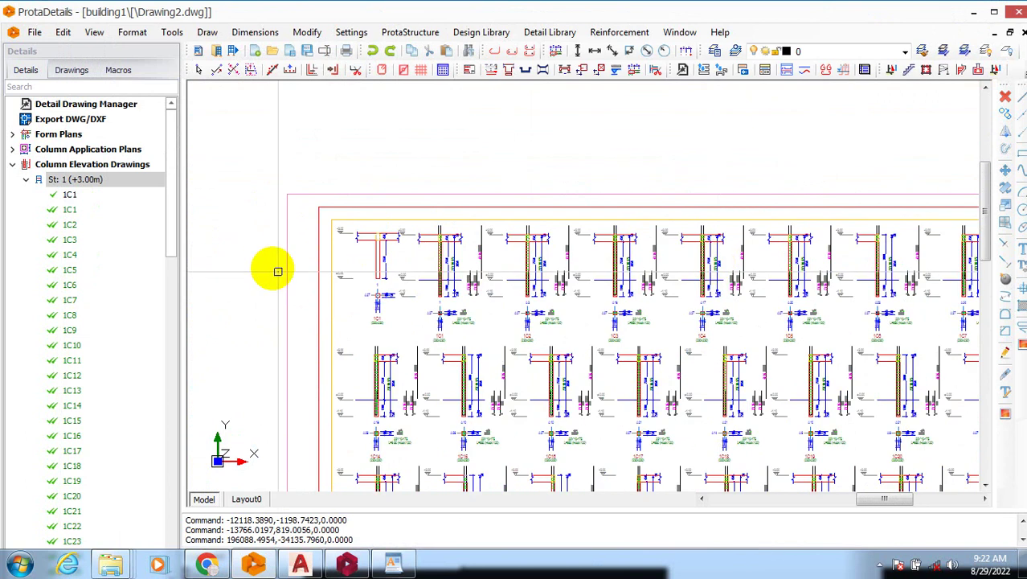
{"action": "scroll", "coordinate": [361, 290], "scroll_direction": "up", "scroll_amount": 3}
{"action": "scroll", "coordinate": [592, 294], "scroll_direction": "up", "scroll_amount": 2}
{"action": "scroll", "coordinate": [535, 287], "scroll_direction": "down", "scroll_amount": 1}
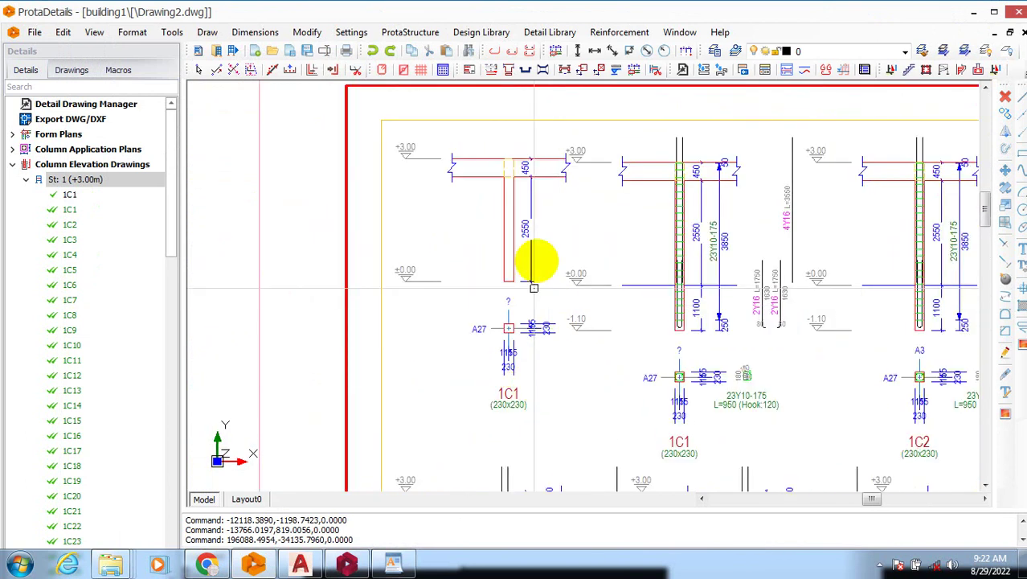
{"action": "scroll", "coordinate": [535, 252], "scroll_direction": "up", "scroll_amount": 2}
{"action": "scroll", "coordinate": [569, 320], "scroll_direction": "down", "scroll_amount": 1}
{"action": "scroll", "coordinate": [661, 379], "scroll_direction": "up", "scroll_amount": 2}
{"action": "scroll", "coordinate": [422, 286], "scroll_direction": "down", "scroll_amount": 1}
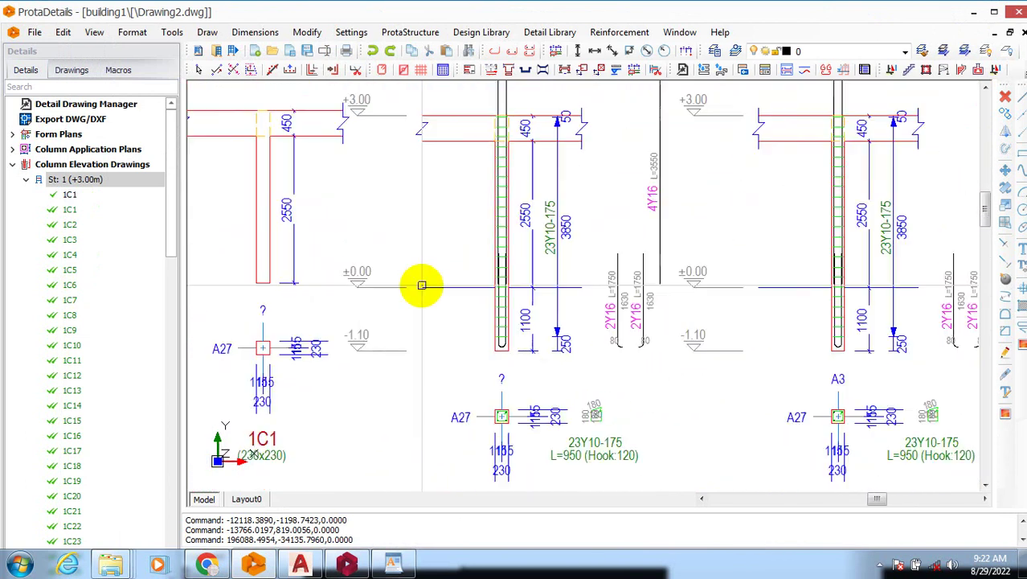
{"action": "scroll", "coordinate": [607, 258], "scroll_direction": "up", "scroll_amount": 1}
{"action": "scroll", "coordinate": [390, 263], "scroll_direction": "down", "scroll_amount": 1}
{"action": "scroll", "coordinate": [401, 436], "scroll_direction": "down", "scroll_amount": 1}
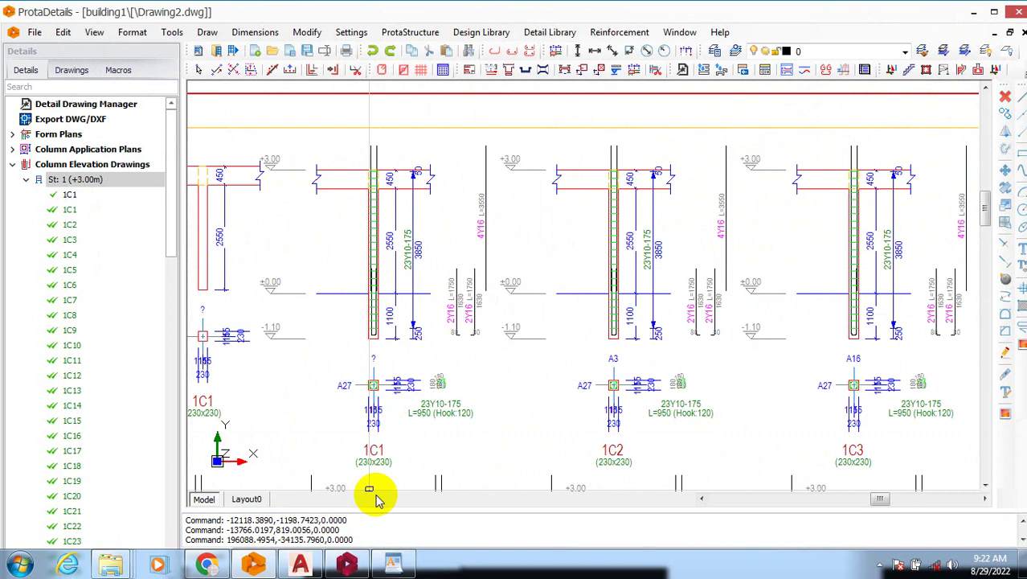
{"action": "scroll", "coordinate": [380, 454], "scroll_direction": "up", "scroll_amount": 3}
{"action": "scroll", "coordinate": [379, 309], "scroll_direction": "down", "scroll_amount": 3}
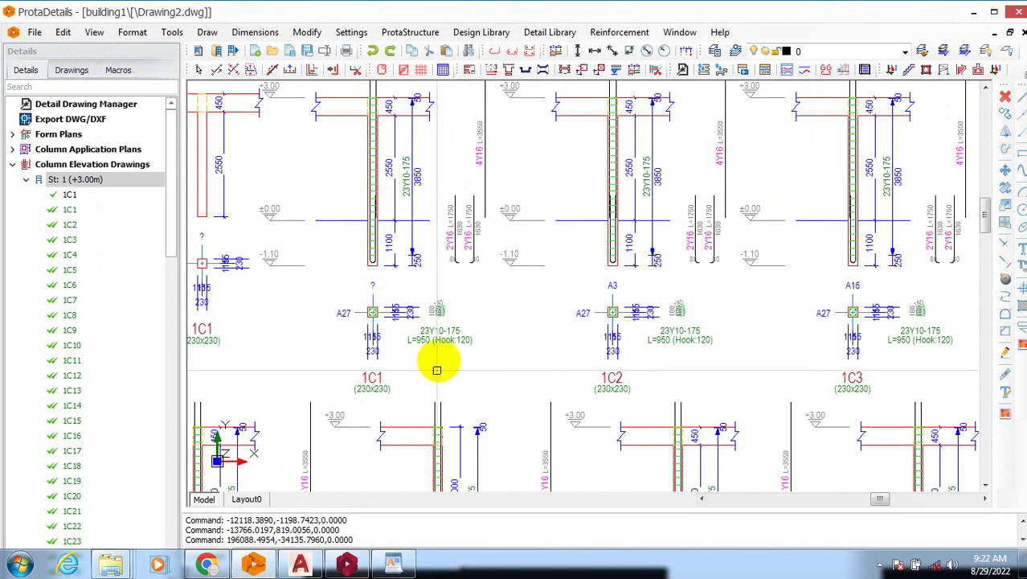
{"action": "scroll", "coordinate": [679, 218], "scroll_direction": "up", "scroll_amount": 2}
{"action": "scroll", "coordinate": [323, 339], "scroll_direction": "down", "scroll_amount": 2}
{"action": "scroll", "coordinate": [458, 370], "scroll_direction": "up", "scroll_amount": 1}
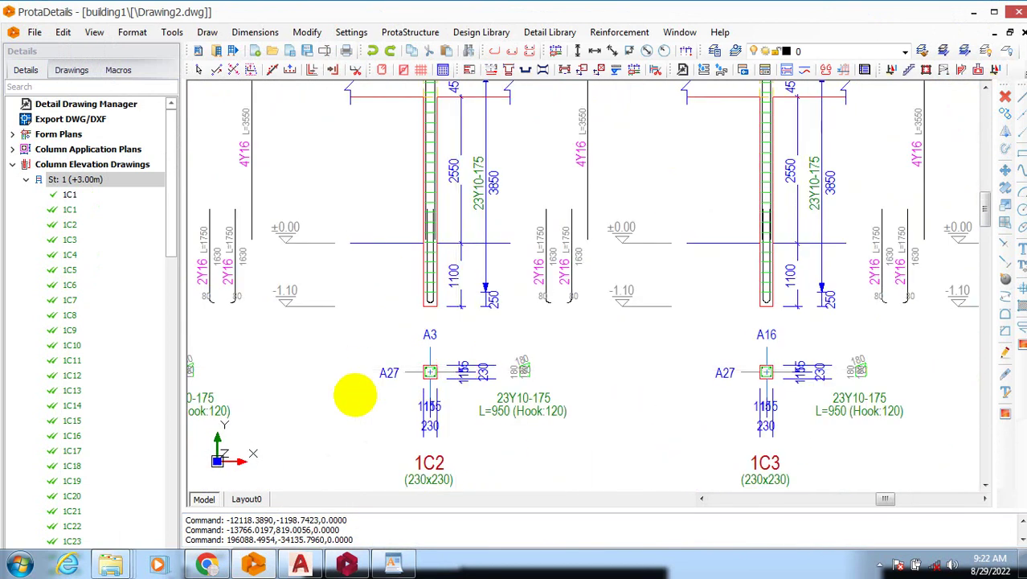
{"action": "scroll", "coordinate": [536, 339], "scroll_direction": "down", "scroll_amount": 3}
{"action": "scroll", "coordinate": [562, 349], "scroll_direction": "up", "scroll_amount": 2}
{"action": "scroll", "coordinate": [452, 355], "scroll_direction": "down", "scroll_amount": 2}
{"action": "scroll", "coordinate": [401, 367], "scroll_direction": "up", "scroll_amount": 1}
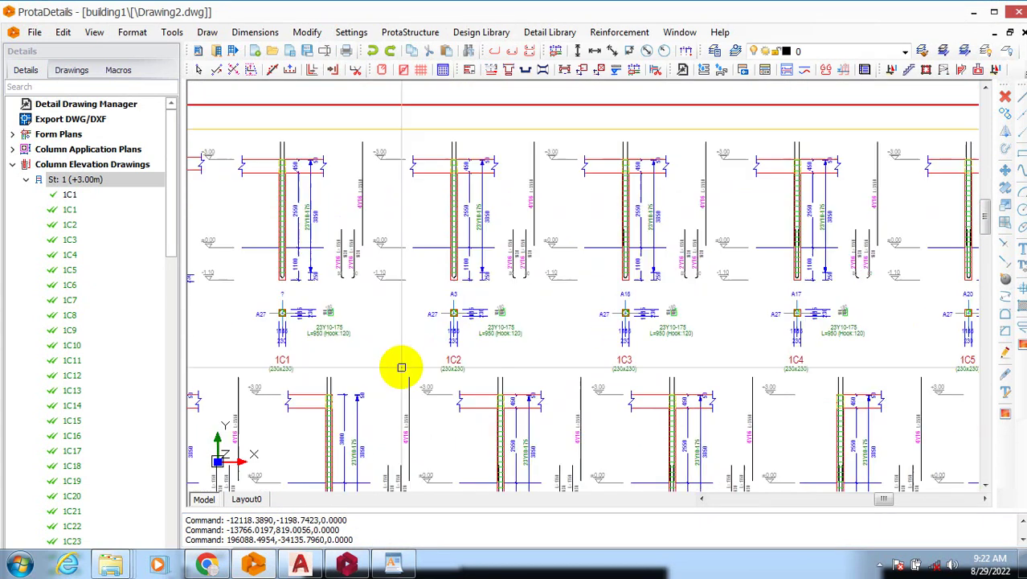
{"action": "scroll", "coordinate": [401, 367], "scroll_direction": "up", "scroll_amount": 1}
{"action": "scroll", "coordinate": [523, 319], "scroll_direction": "down", "scroll_amount": 2}
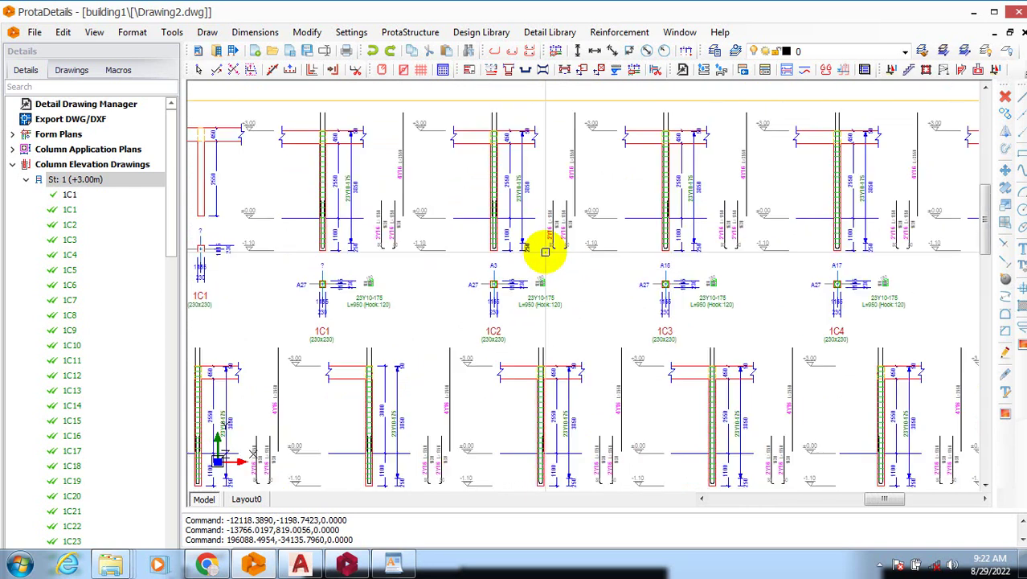
{"action": "scroll", "coordinate": [412, 420], "scroll_direction": "down", "scroll_amount": 1}
{"action": "scroll", "coordinate": [381, 479], "scroll_direction": "up", "scroll_amount": 1}
{"action": "scroll", "coordinate": [510, 344], "scroll_direction": "up", "scroll_amount": 2}
{"action": "scroll", "coordinate": [511, 344], "scroll_direction": "down", "scroll_amount": 3}
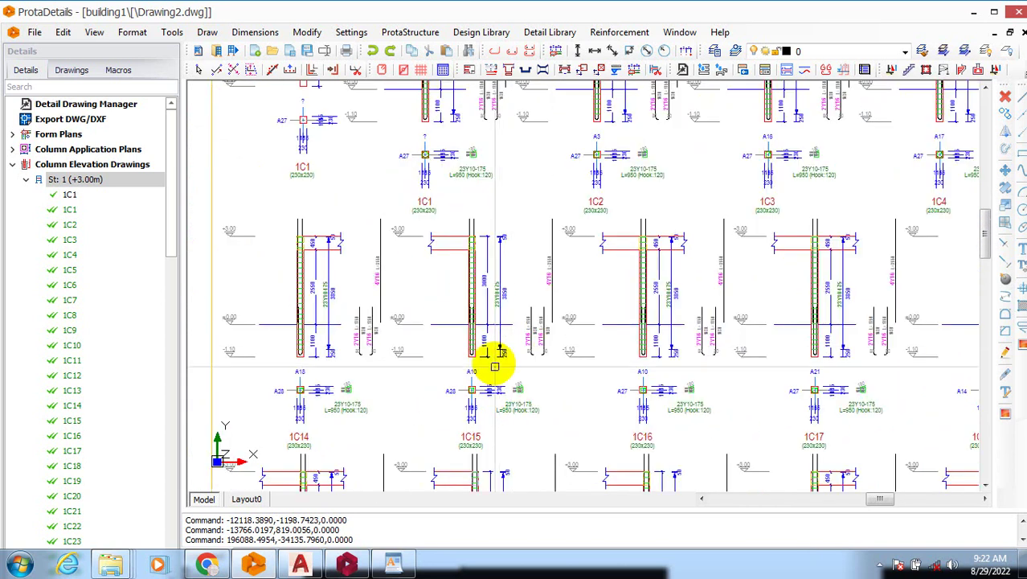
{"action": "scroll", "coordinate": [459, 470], "scroll_direction": "up", "scroll_amount": 3}
{"action": "scroll", "coordinate": [487, 406], "scroll_direction": "down", "scroll_amount": 3}
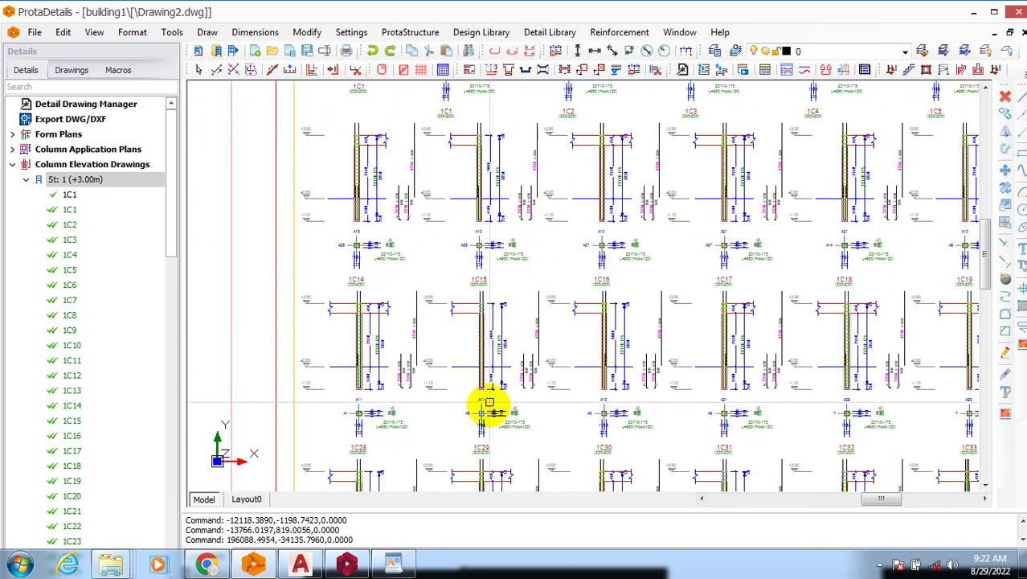
{"action": "scroll", "coordinate": [530, 449], "scroll_direction": "up", "scroll_amount": 2}
{"action": "scroll", "coordinate": [527, 390], "scroll_direction": "down", "scroll_amount": 1}
{"action": "scroll", "coordinate": [424, 304], "scroll_direction": "up", "scroll_amount": 1}
{"action": "scroll", "coordinate": [429, 183], "scroll_direction": "up", "scroll_amount": 1}
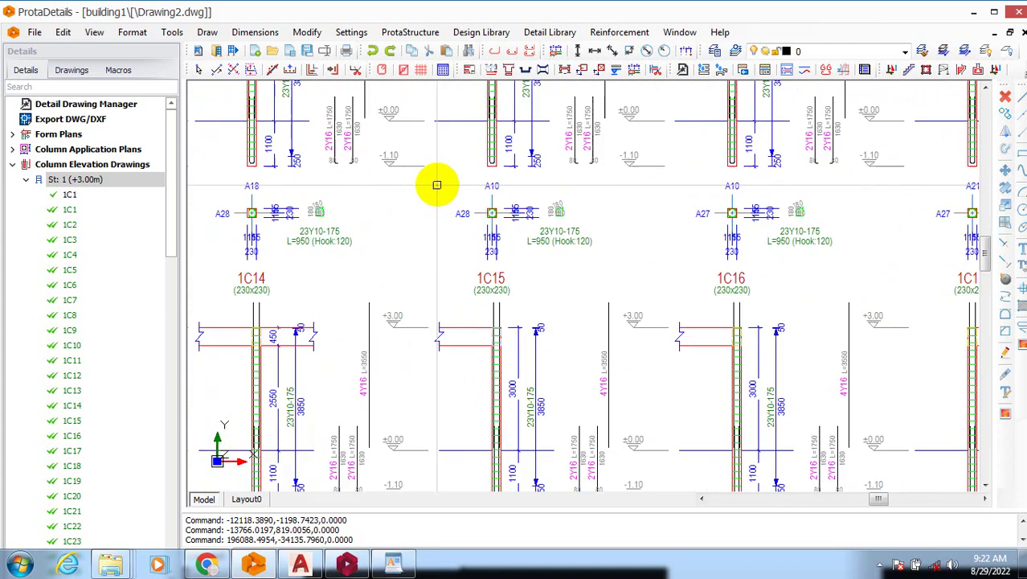
{"action": "scroll", "coordinate": [415, 441], "scroll_direction": "down", "scroll_amount": 1}
{"action": "scroll", "coordinate": [521, 117], "scroll_direction": "up", "scroll_amount": 2}
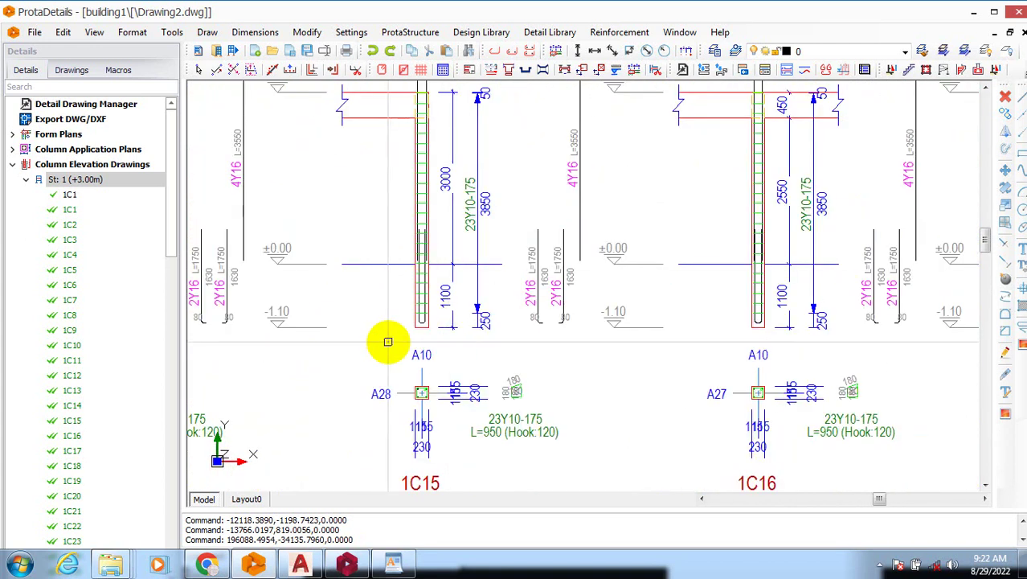
{"action": "scroll", "coordinate": [335, 321], "scroll_direction": "down", "scroll_amount": 3}
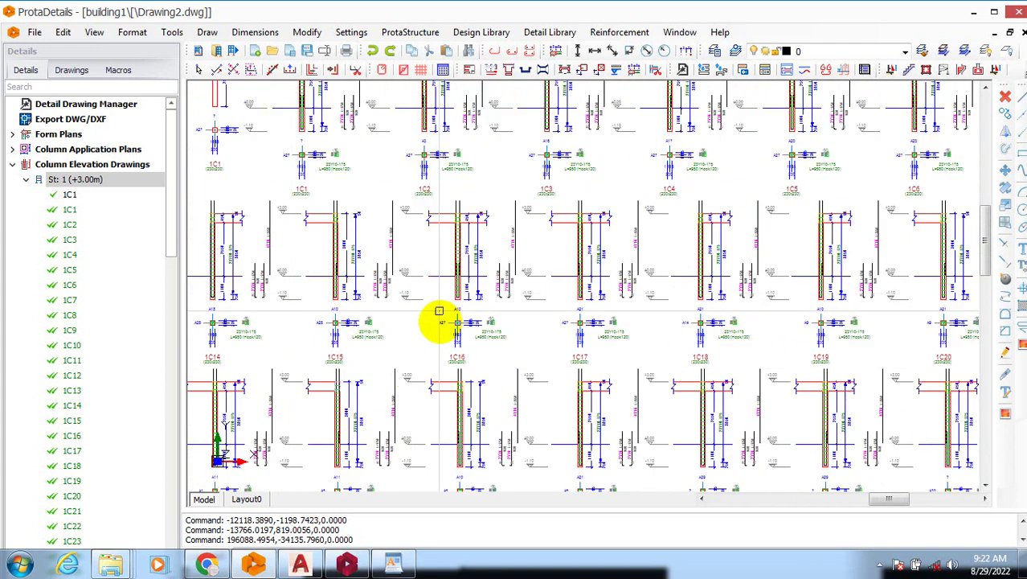
{"action": "scroll", "coordinate": [367, 207], "scroll_direction": "down", "scroll_amount": 2}
{"action": "scroll", "coordinate": [395, 179], "scroll_direction": "up", "scroll_amount": 3}
{"action": "scroll", "coordinate": [416, 312], "scroll_direction": "up", "scroll_amount": 2}
{"action": "scroll", "coordinate": [394, 314], "scroll_direction": "up", "scroll_amount": 2}
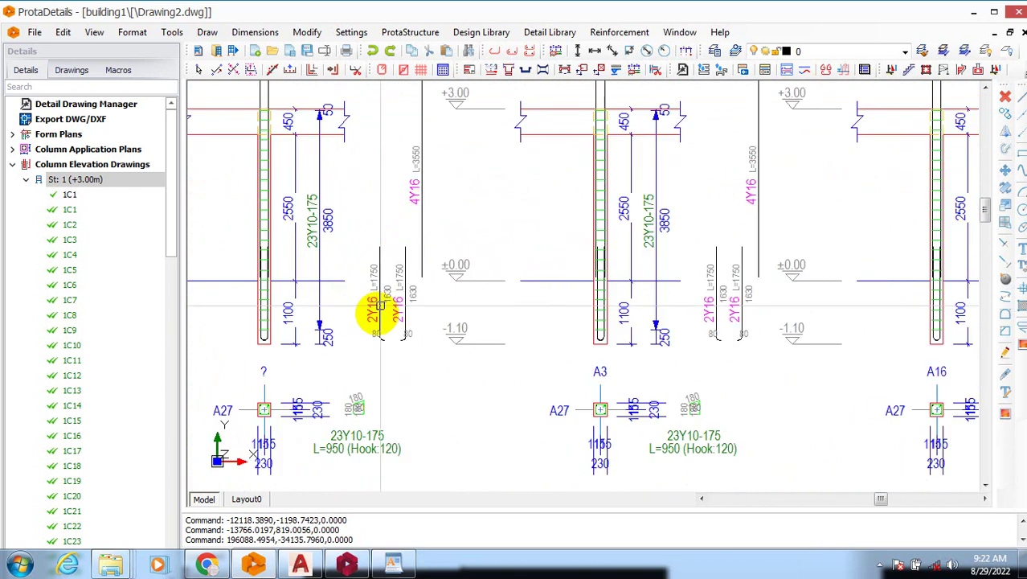
{"action": "scroll", "coordinate": [261, 385], "scroll_direction": "down", "scroll_amount": 4}
{"action": "scroll", "coordinate": [500, 300], "scroll_direction": "up", "scroll_amount": 2}
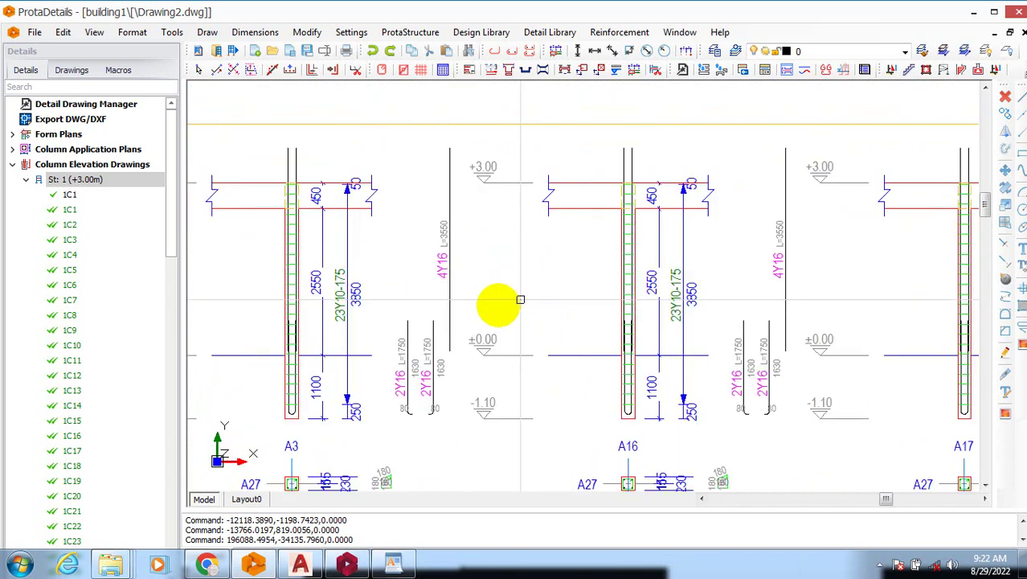
{"action": "scroll", "coordinate": [356, 275], "scroll_direction": "down", "scroll_amount": 4}
{"action": "scroll", "coordinate": [456, 309], "scroll_direction": "down", "scroll_amount": 1}
{"action": "scroll", "coordinate": [455, 310], "scroll_direction": "down", "scroll_amount": 3}
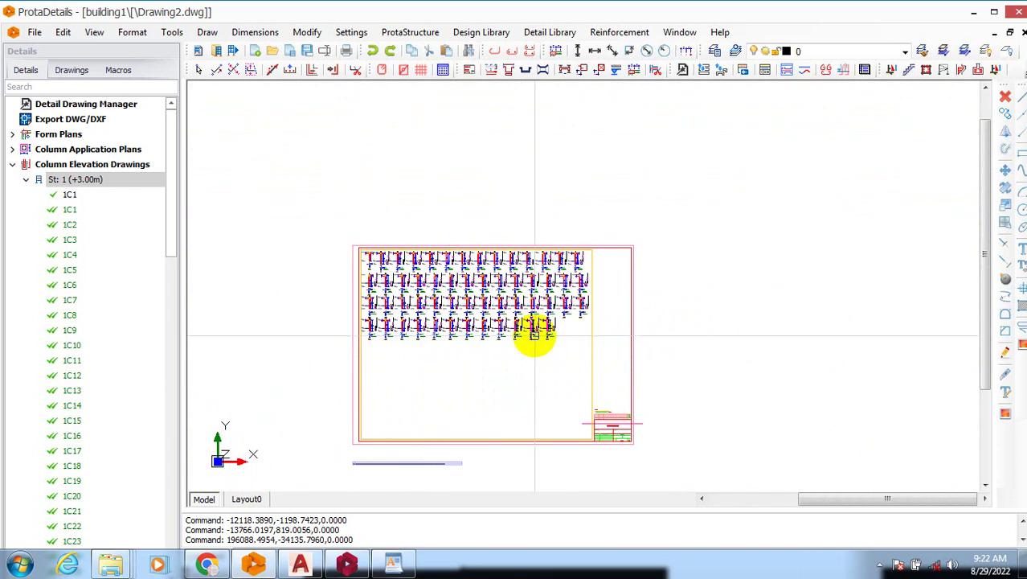
{"action": "scroll", "coordinate": [532, 321], "scroll_direction": "up", "scroll_amount": 1}
{"action": "scroll", "coordinate": [566, 291], "scroll_direction": "up", "scroll_amount": 1}
{"action": "scroll", "coordinate": [589, 249], "scroll_direction": "up", "scroll_amount": 1}
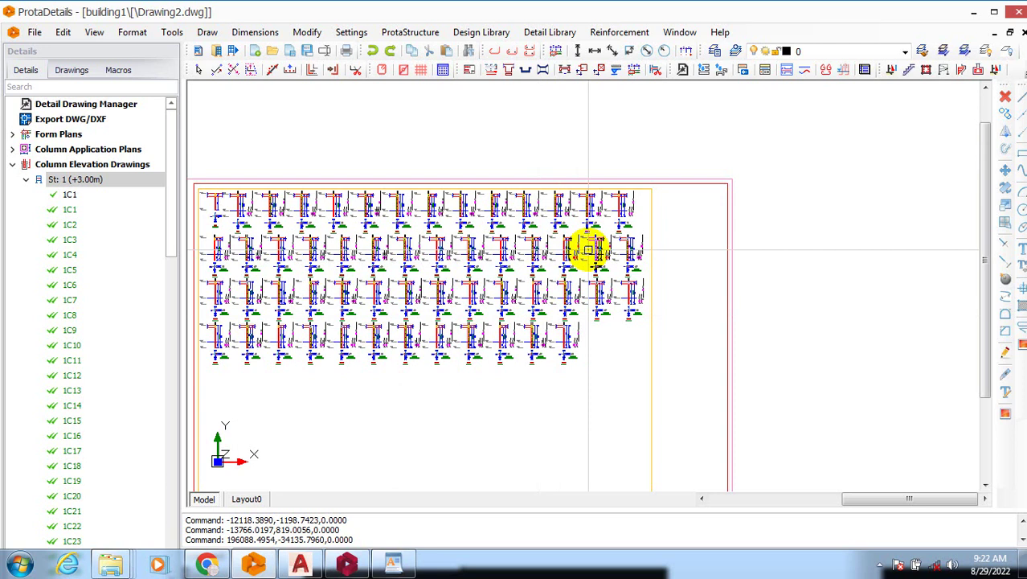
{"action": "scroll", "coordinate": [515, 220], "scroll_direction": "down", "scroll_amount": 3}
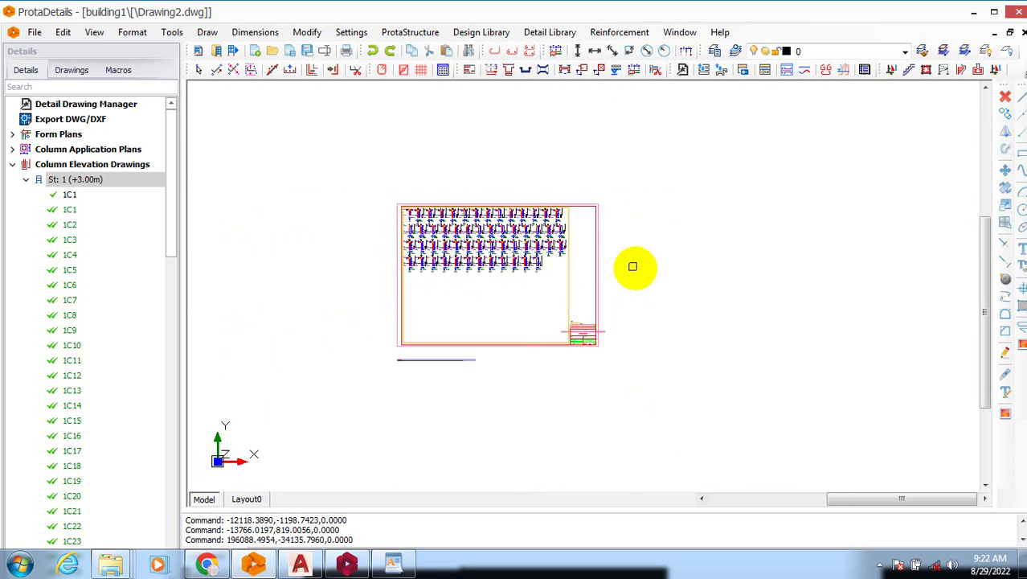
{"action": "left_click", "coordinate": [615, 373]}
Erase the whole 1612-item storey 1 elevation sheet and reselect St: 1 (+3.00m).
{"action": "left_click", "coordinate": [275, 142]}
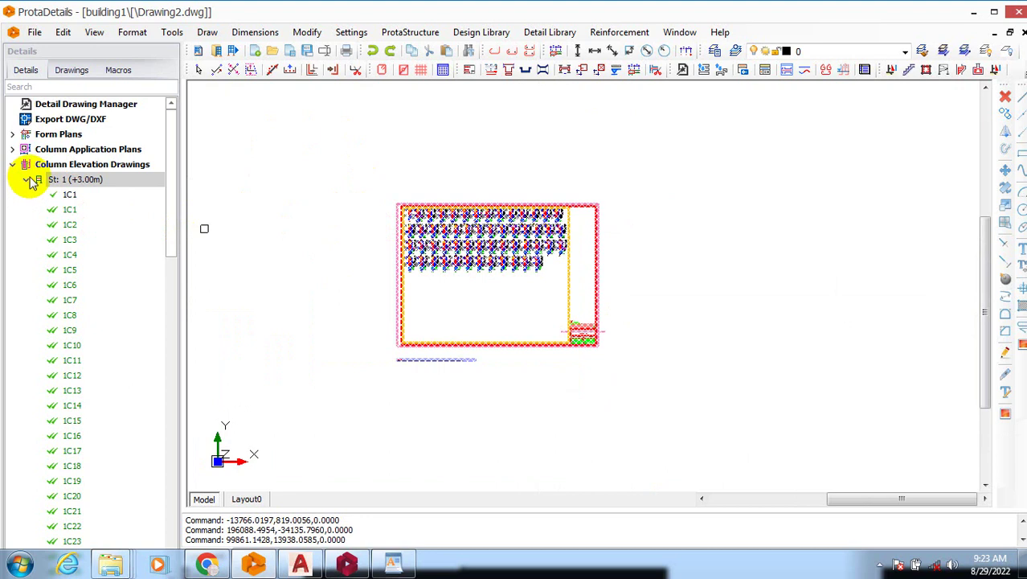
{"action": "right_click", "coordinate": [484, 275]}
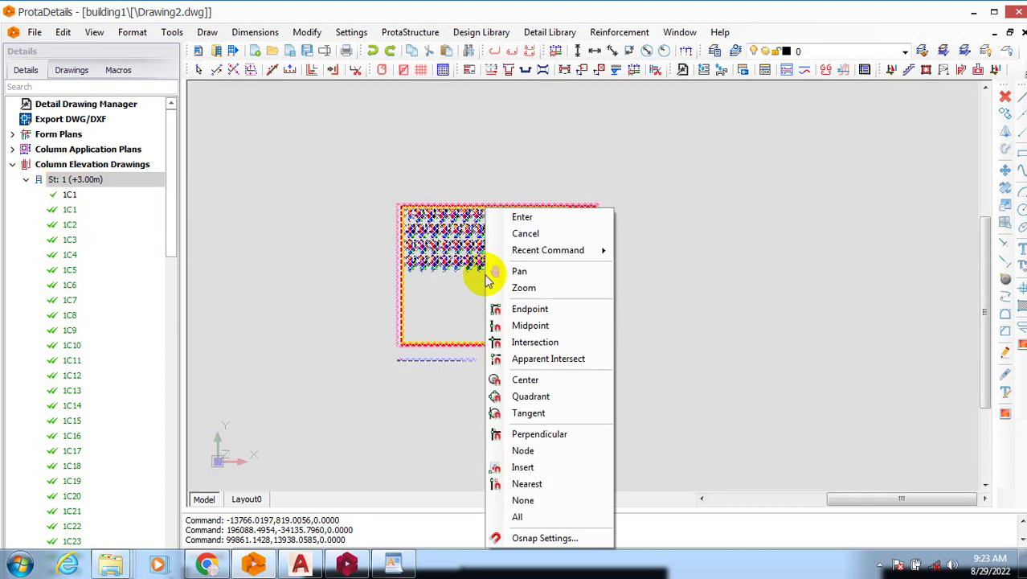
{"action": "left_click", "coordinate": [529, 214]}
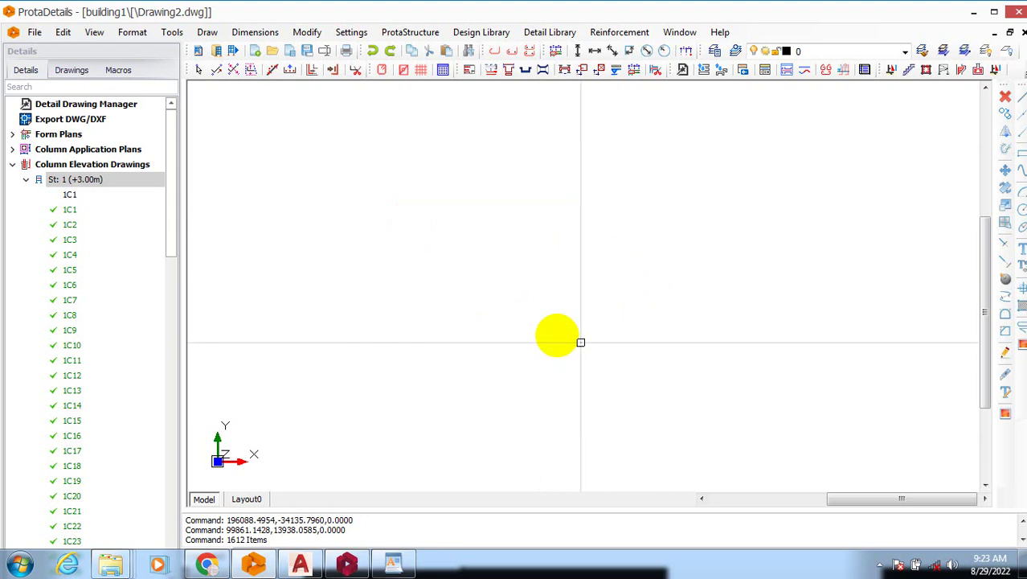
{"action": "scroll", "coordinate": [321, 247], "scroll_direction": "down", "scroll_amount": 5}
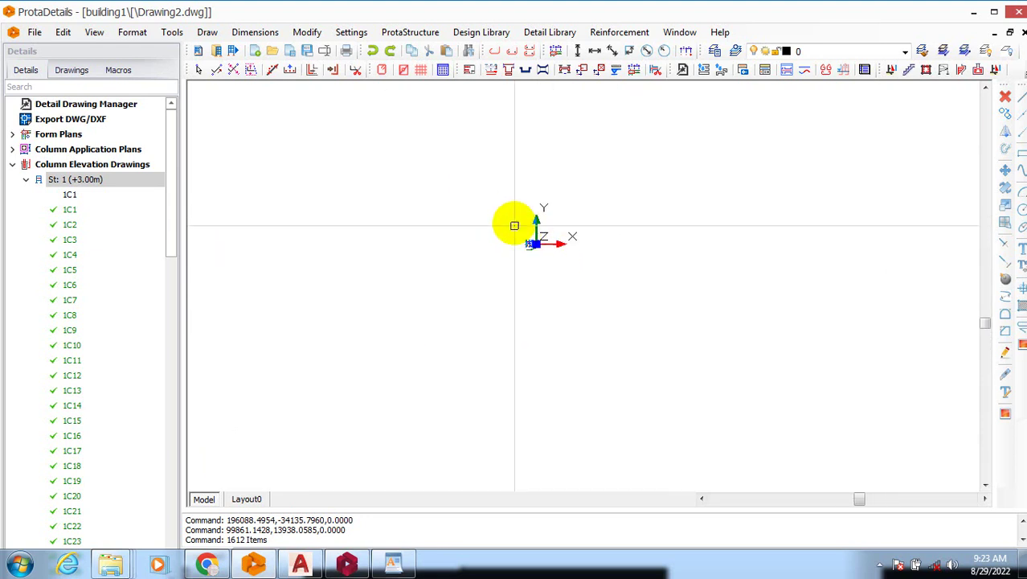
{"action": "scroll", "coordinate": [578, 268], "scroll_direction": "up", "scroll_amount": 3}
{"action": "scroll", "coordinate": [535, 293], "scroll_direction": "down", "scroll_amount": 6}
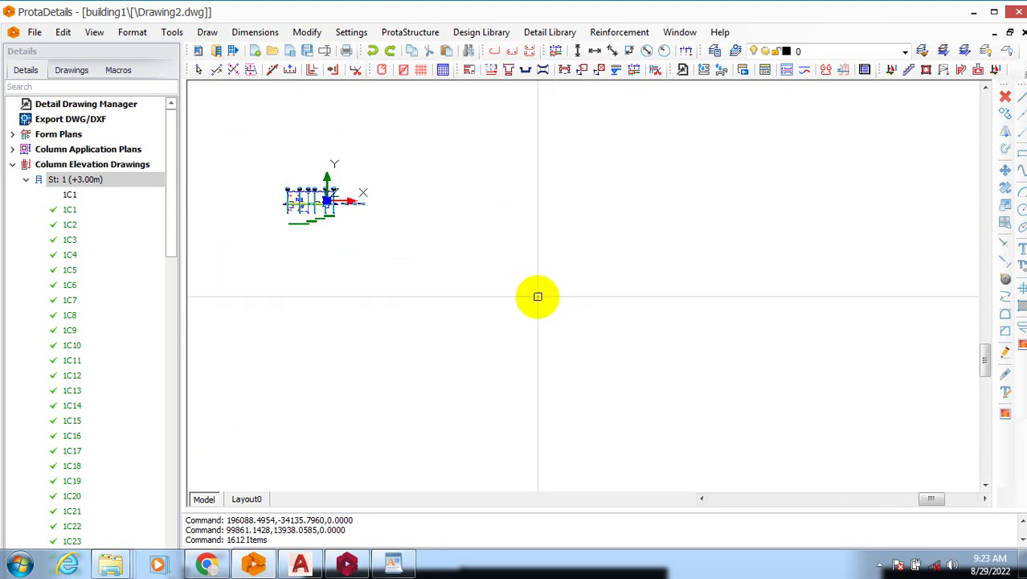
{"action": "left_click", "coordinate": [55, 180]}
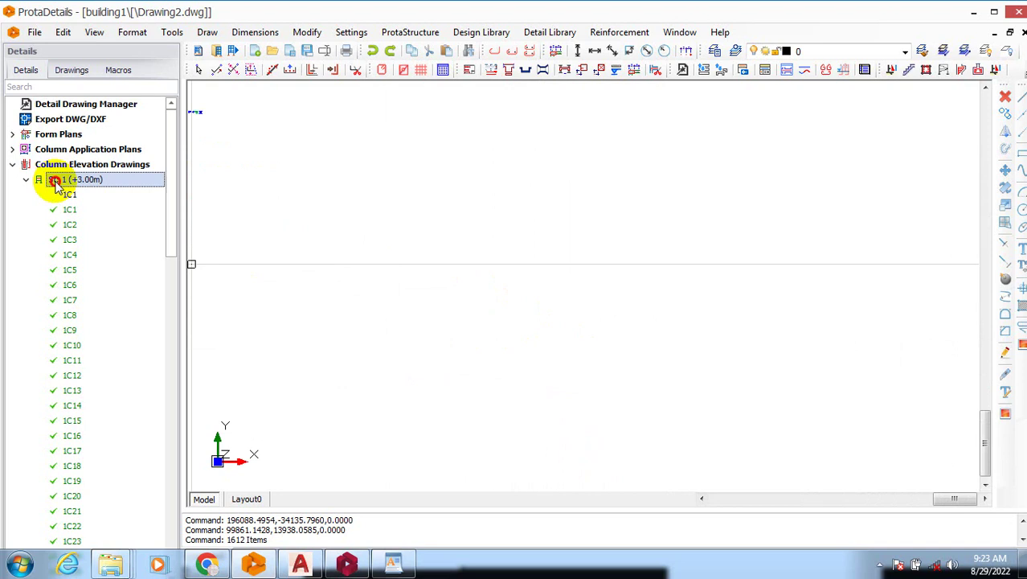
{"action": "right_click", "coordinate": [55, 183]}
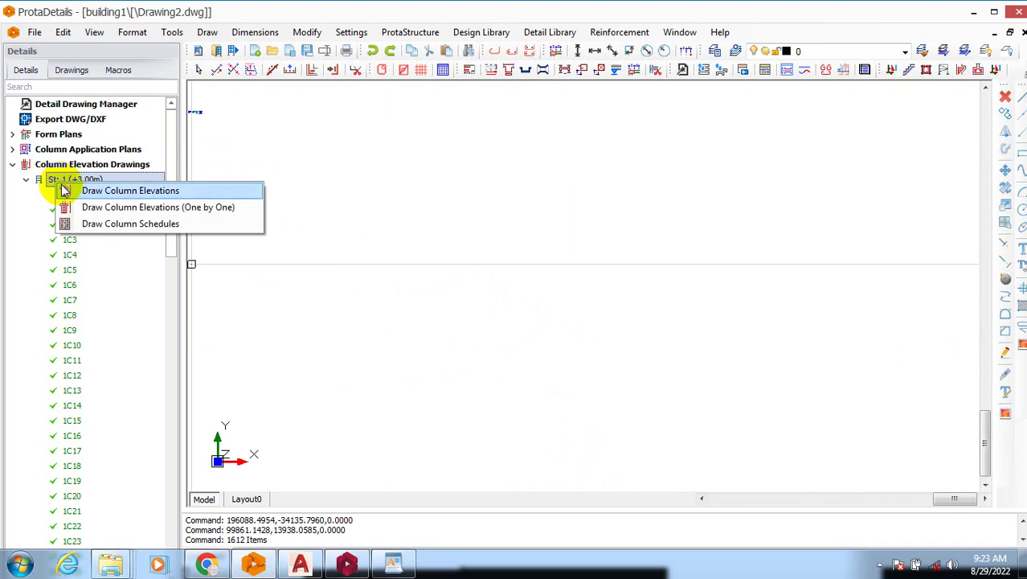
{"action": "left_click", "coordinate": [141, 193]}
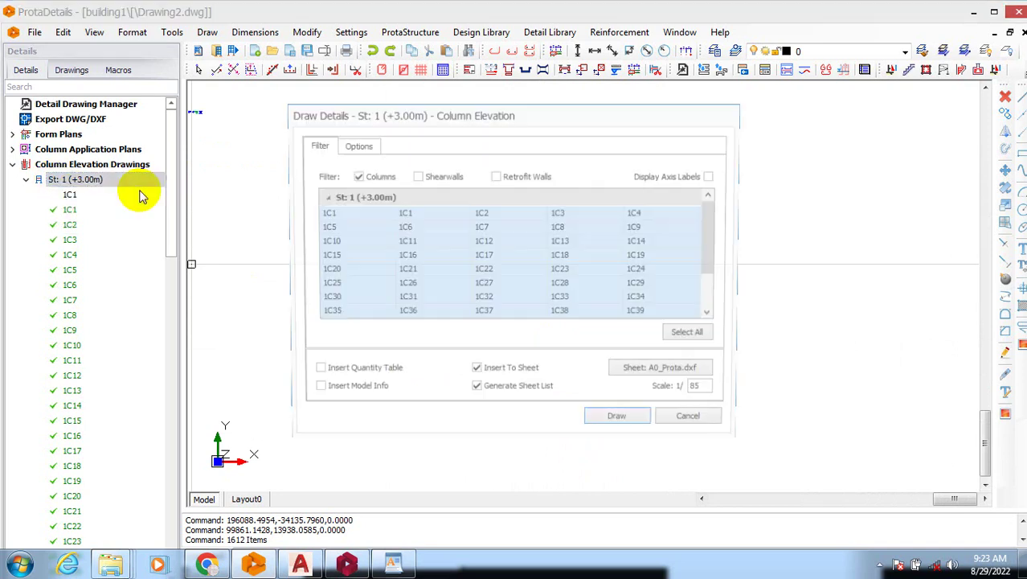
{"action": "left_click", "coordinate": [476, 373]}
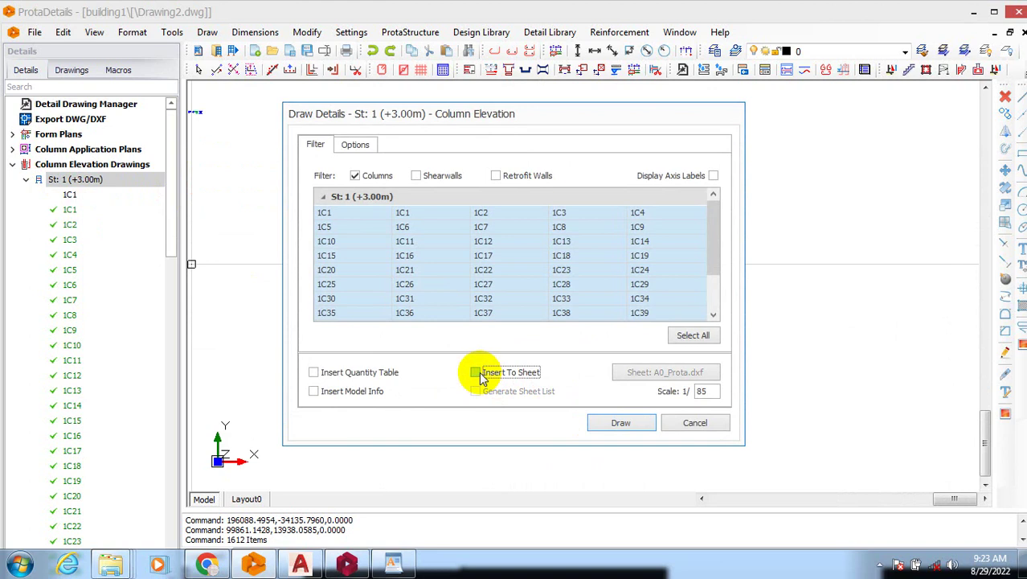
{"action": "left_click", "coordinate": [358, 145]}
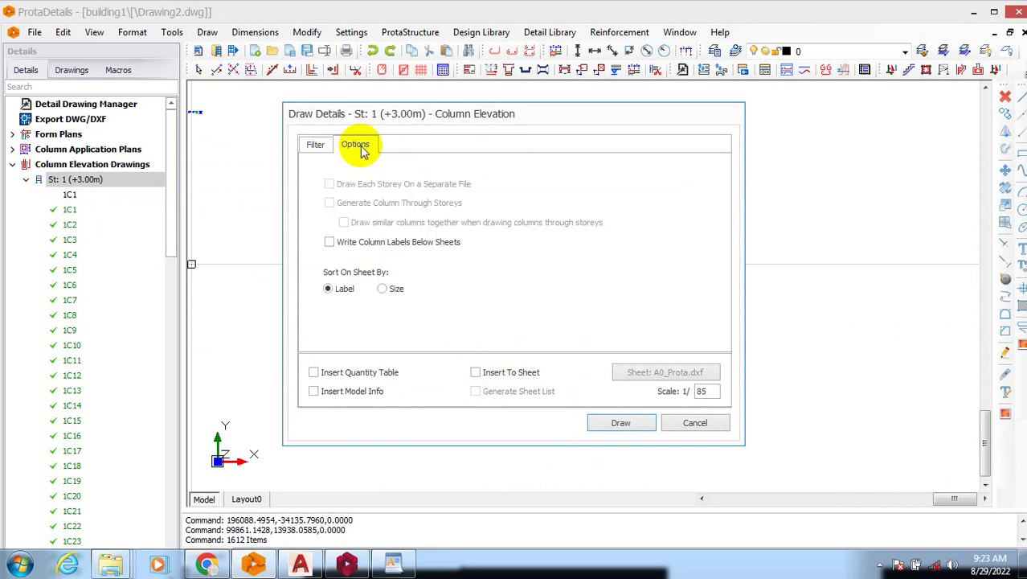
{"action": "left_click", "coordinate": [319, 151]}
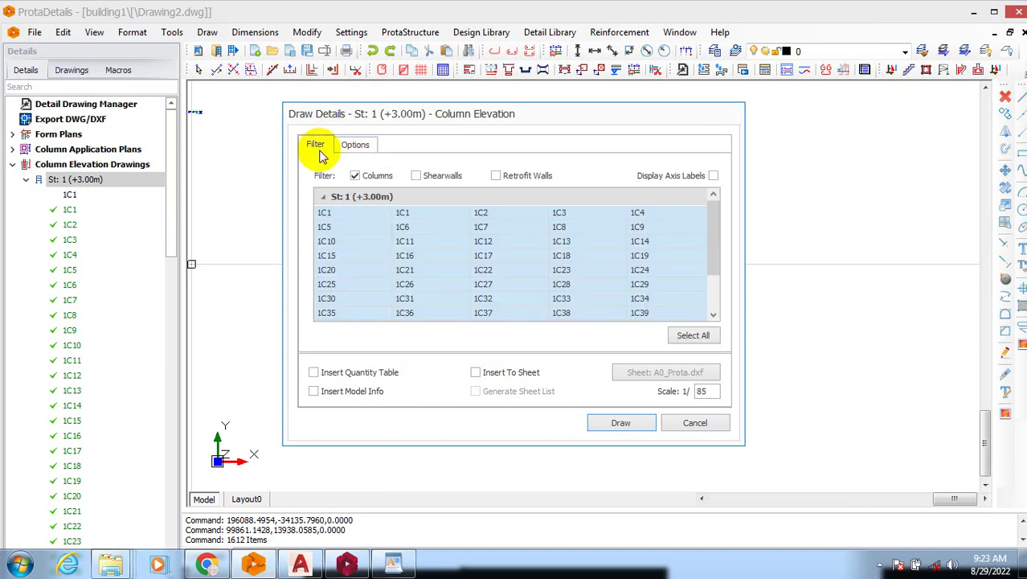
{"action": "left_click", "coordinate": [321, 374]}
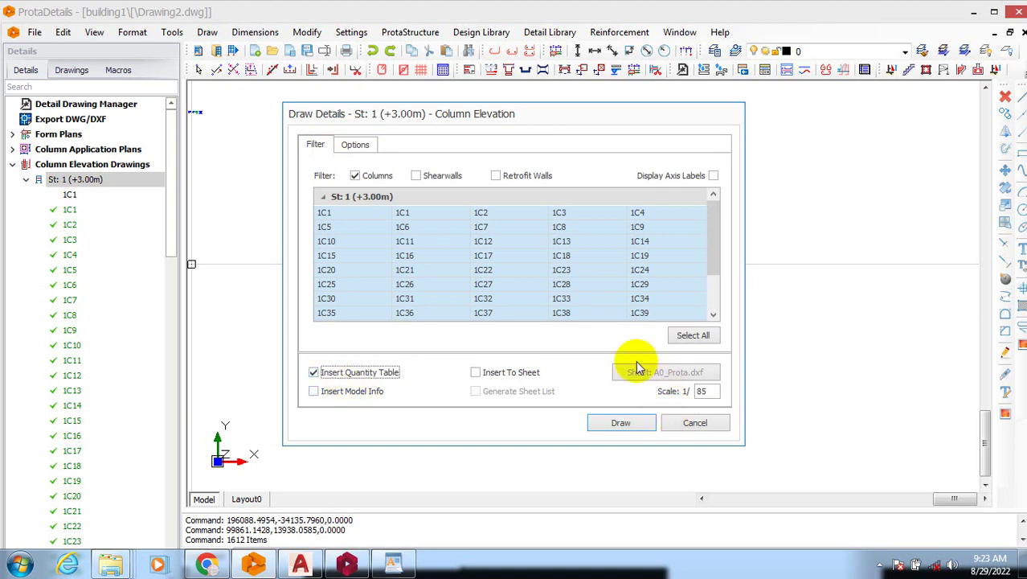
{"action": "left_click_drag", "start_coordinate": [714, 217], "coordinate": [731, 229]}
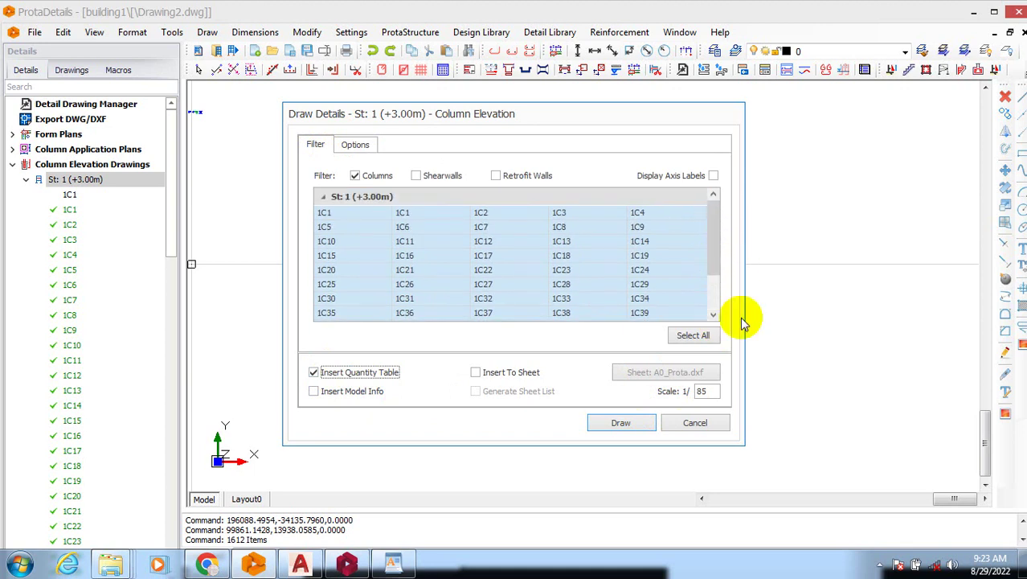
{"action": "left_click", "coordinate": [694, 422]}
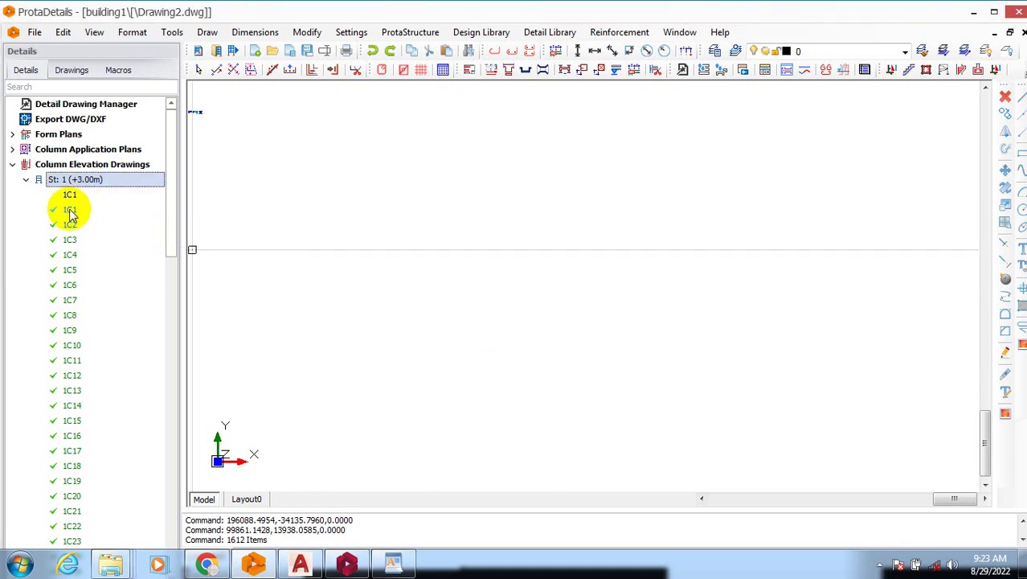
{"action": "left_click", "coordinate": [70, 211]}
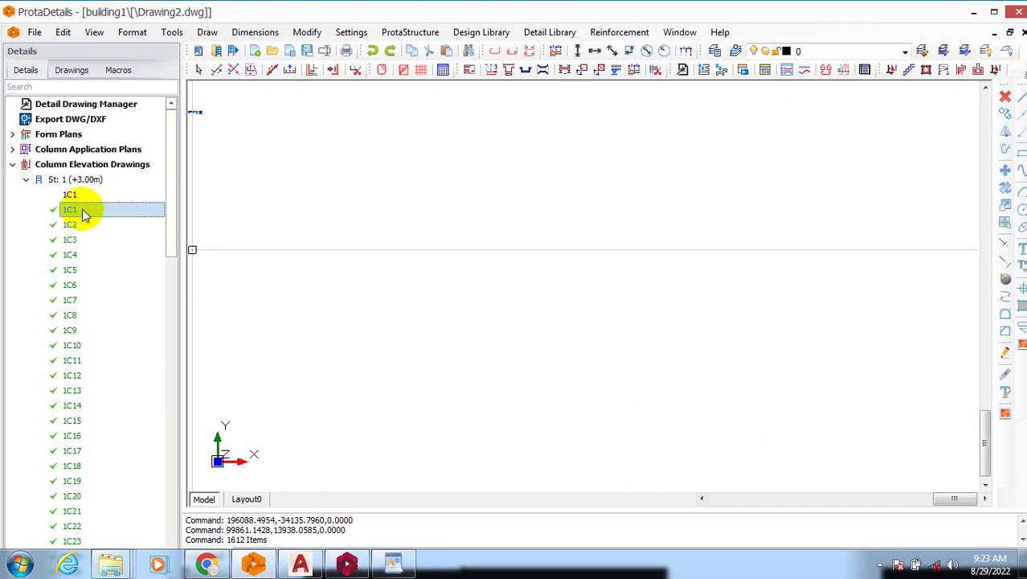
{"action": "right_click", "coordinate": [86, 214]}
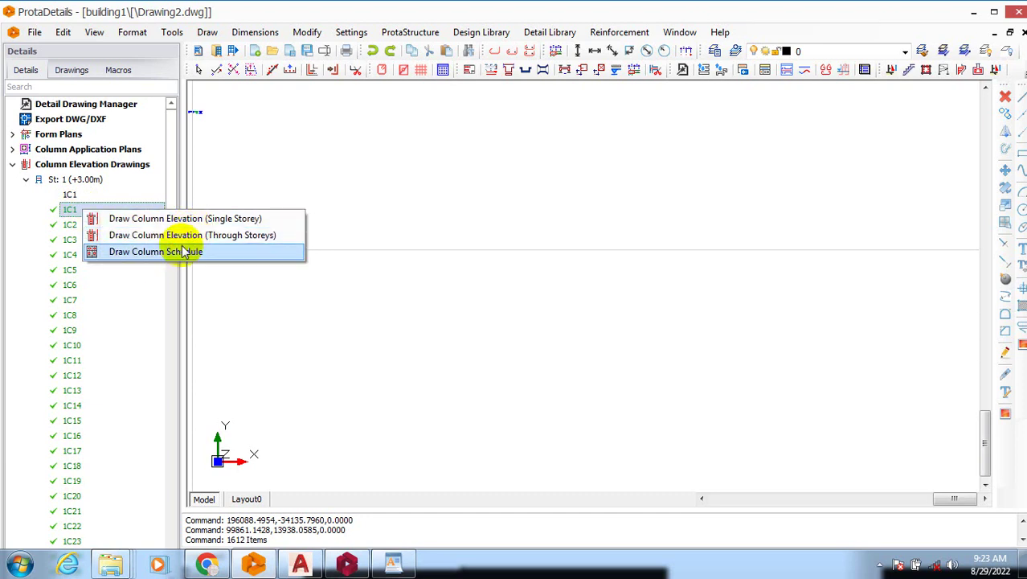
{"action": "left_click", "coordinate": [110, 202]}
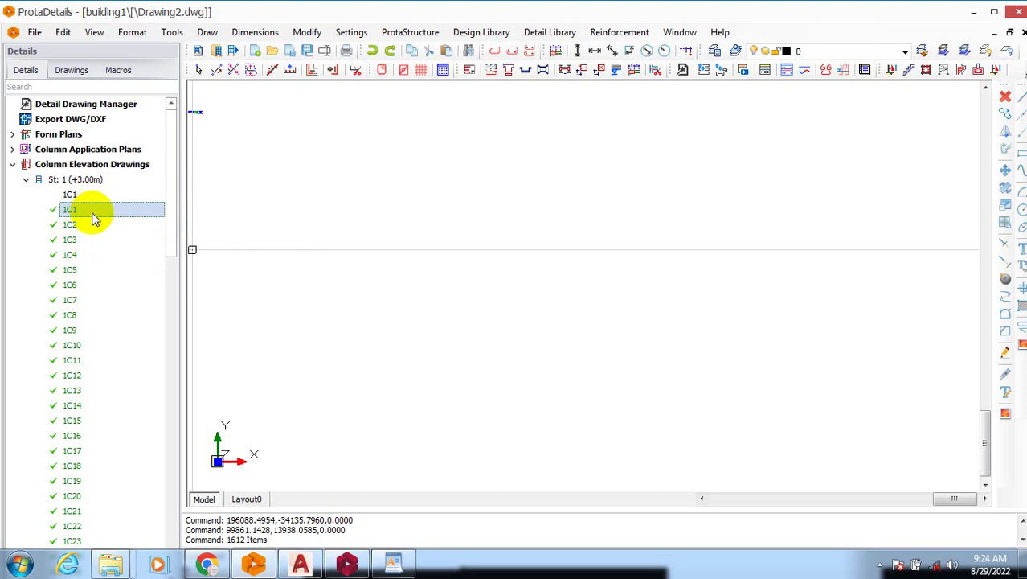
{"action": "left_click", "coordinate": [74, 182]}
{"action": "right_click", "coordinate": [74, 181]}
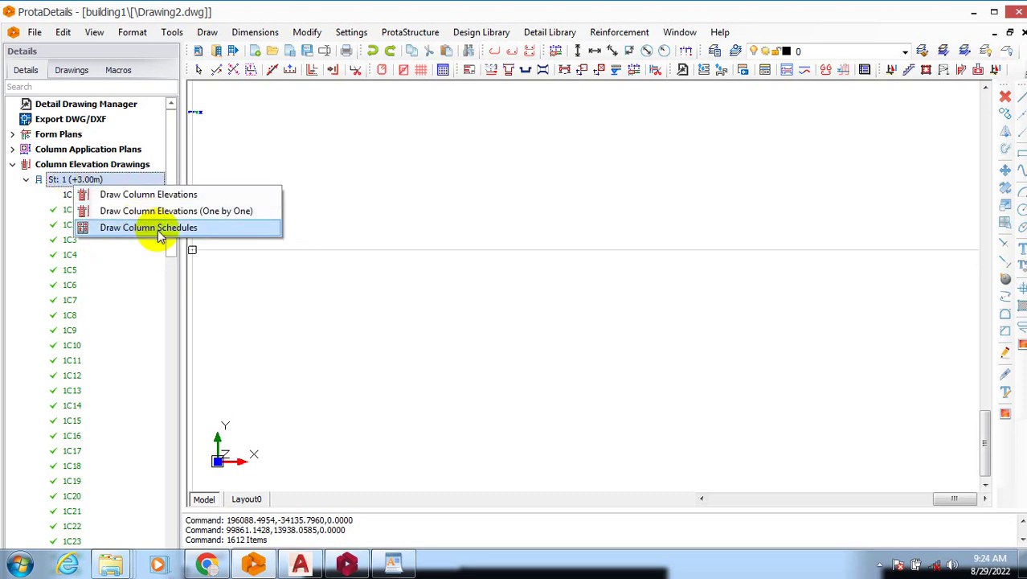
{"action": "left_click", "coordinate": [69, 199]}
{"action": "left_click", "coordinate": [79, 201]}
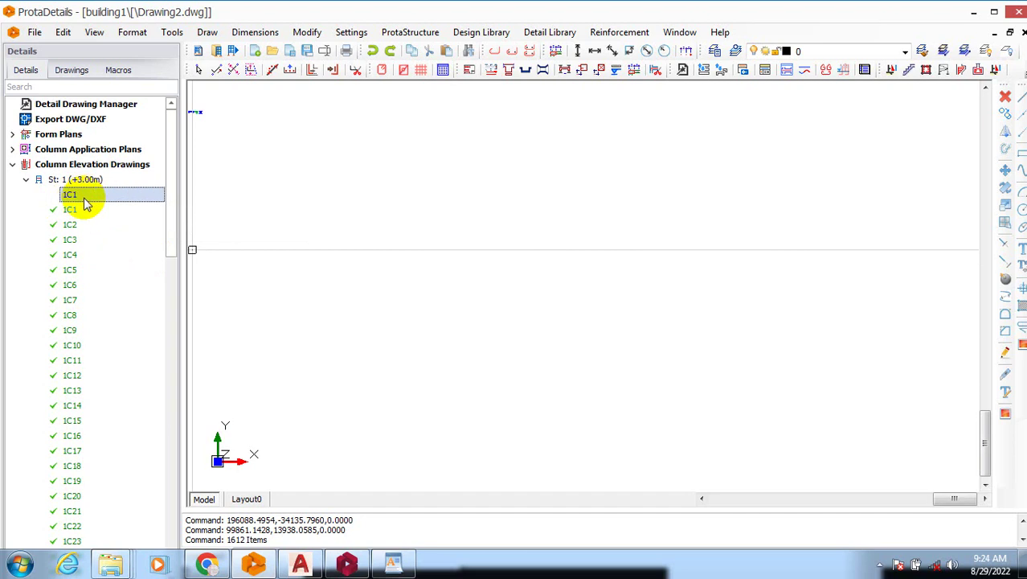
{"action": "left_click", "coordinate": [70, 211]}
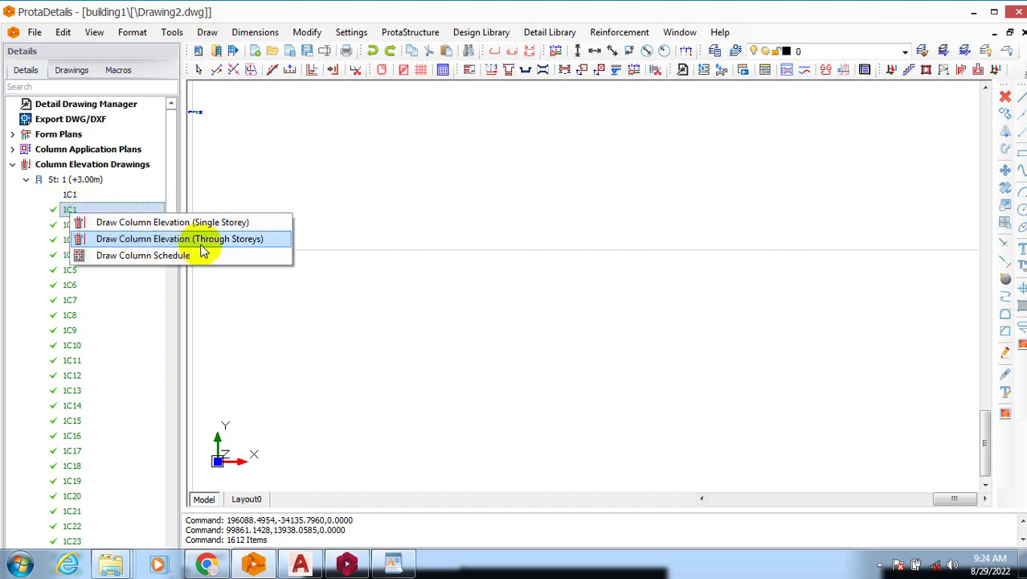
{"action": "left_click", "coordinate": [227, 241]}
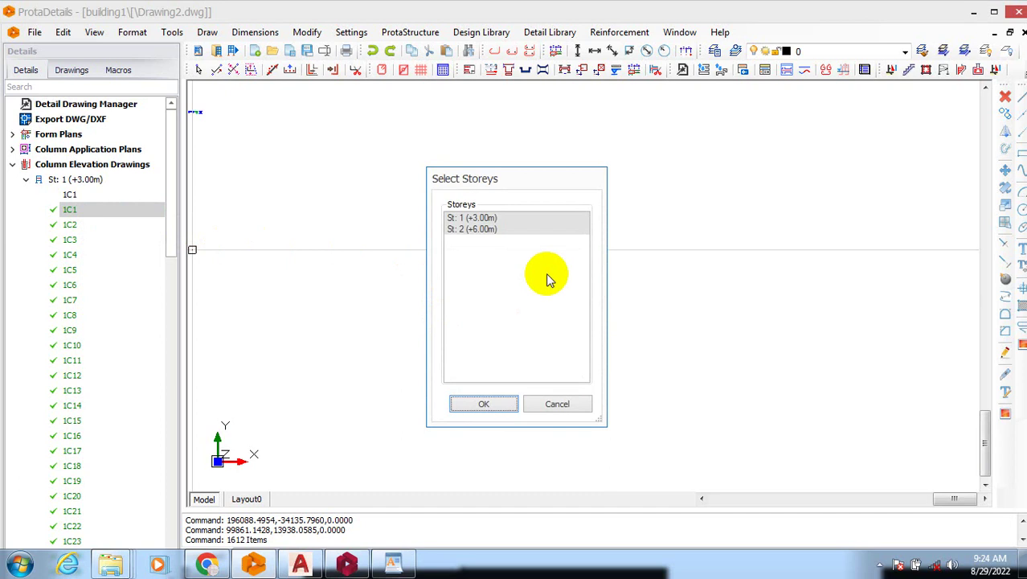
{"action": "left_click", "coordinate": [554, 404]}
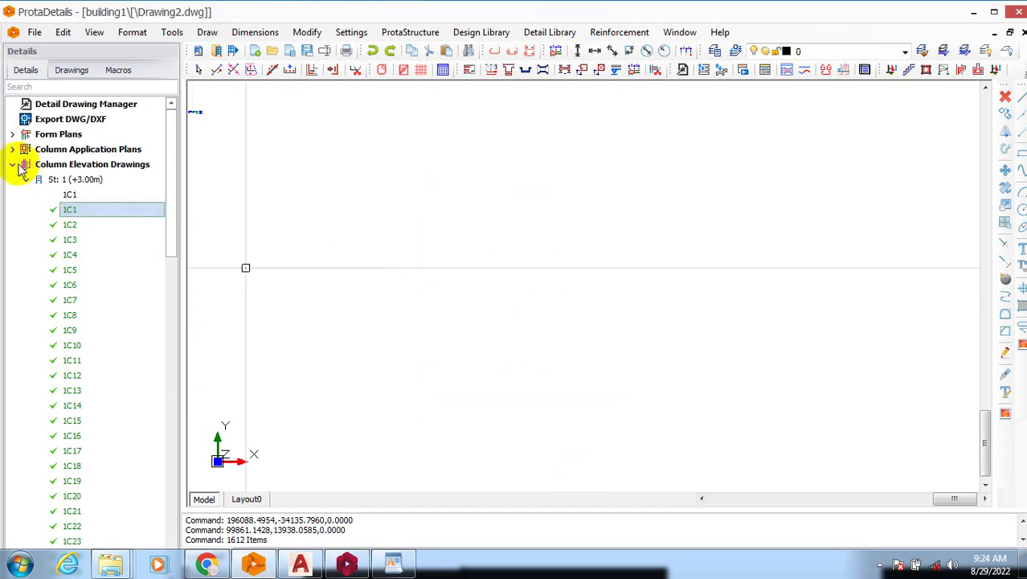
{"action": "right_click", "coordinate": [70, 216]}
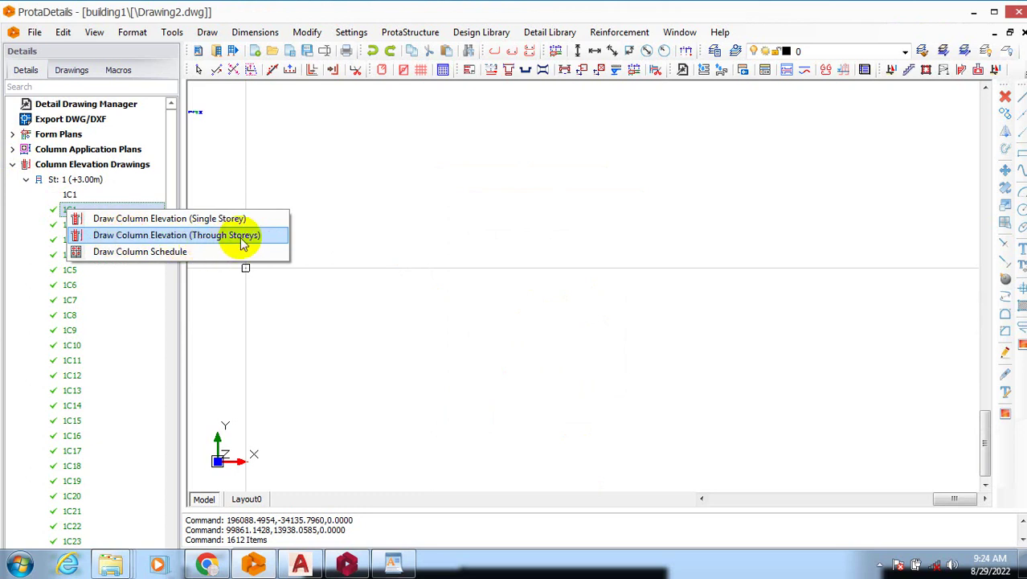
{"action": "left_click", "coordinate": [73, 219]}
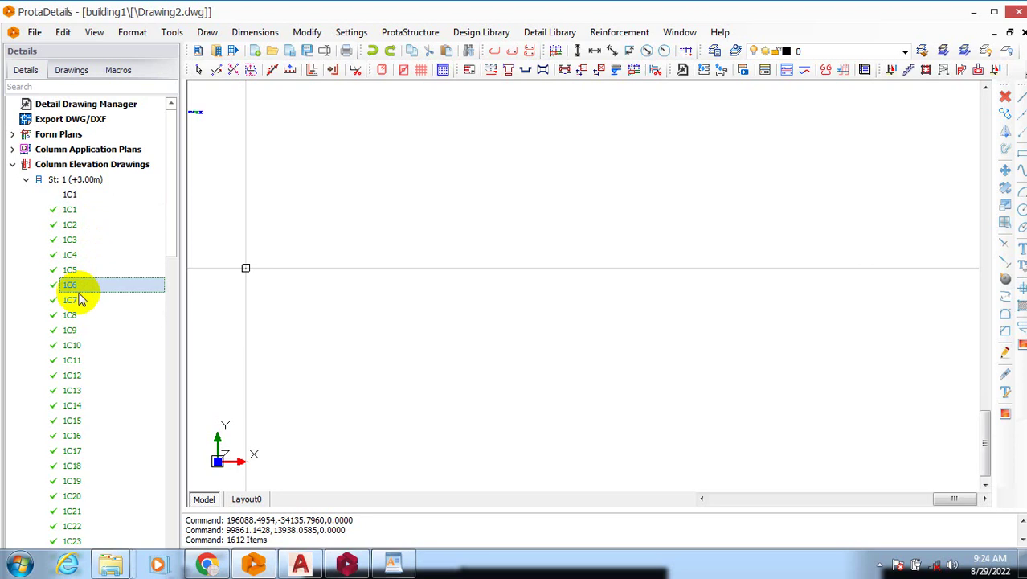
{"action": "left_click", "coordinate": [91, 361]}
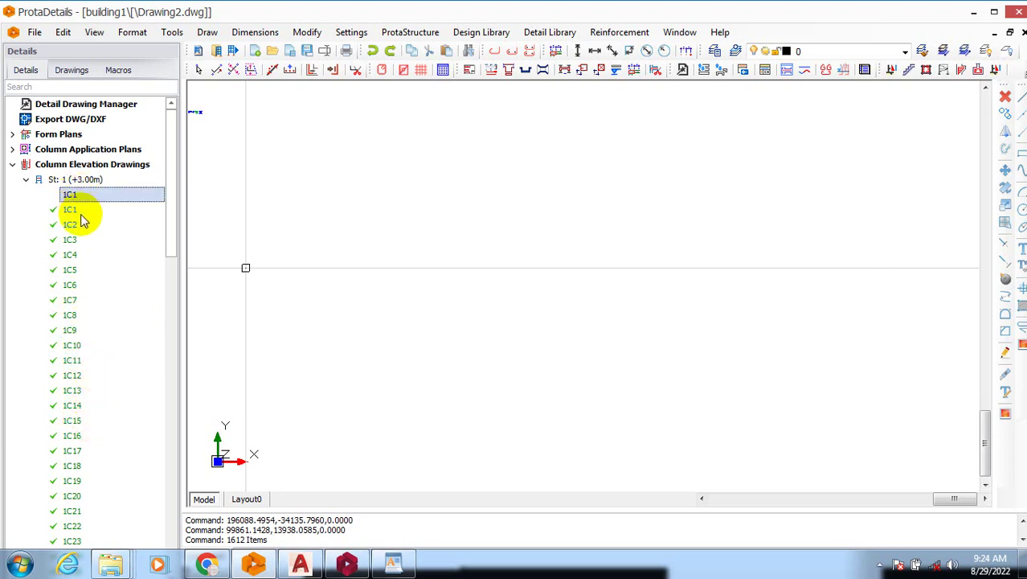
{"action": "scroll", "coordinate": [86, 232], "scroll_direction": "down", "scroll_amount": 3}
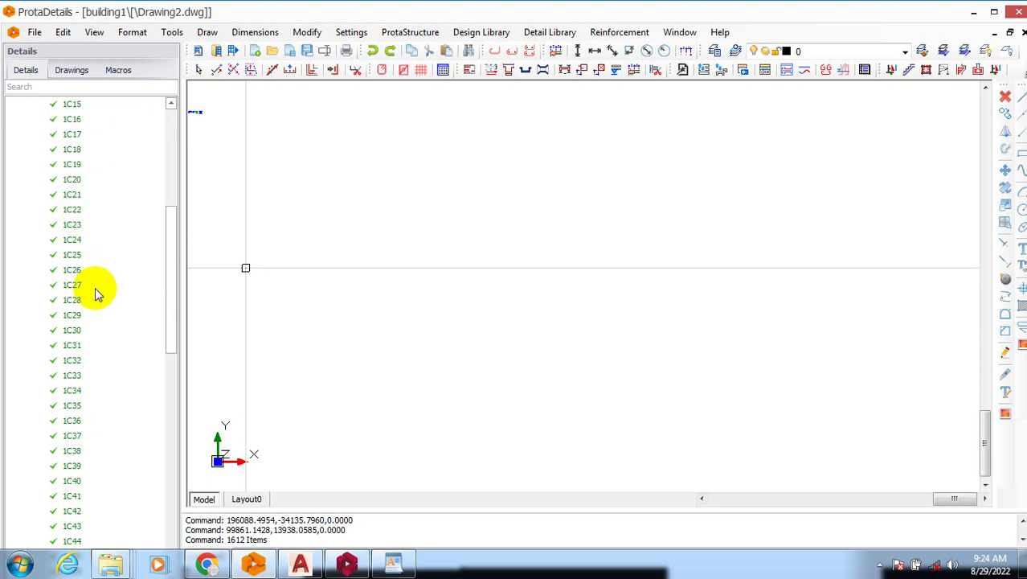
{"action": "scroll", "coordinate": [95, 291], "scroll_direction": "down", "scroll_amount": 8}
{"action": "scroll", "coordinate": [112, 303], "scroll_direction": "up", "scroll_amount": 15}
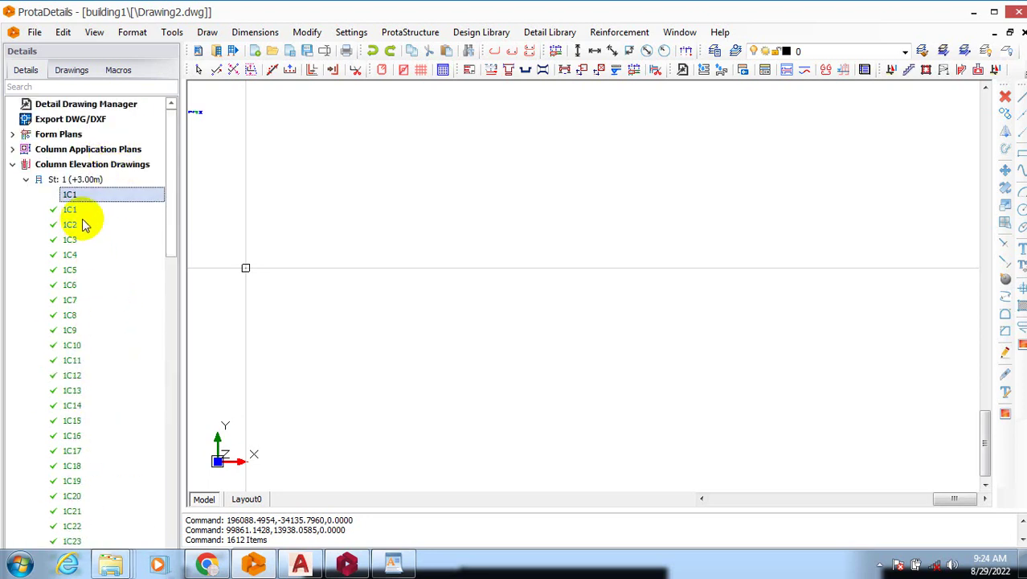
{"action": "scroll", "coordinate": [87, 219], "scroll_direction": "down", "scroll_amount": 3}
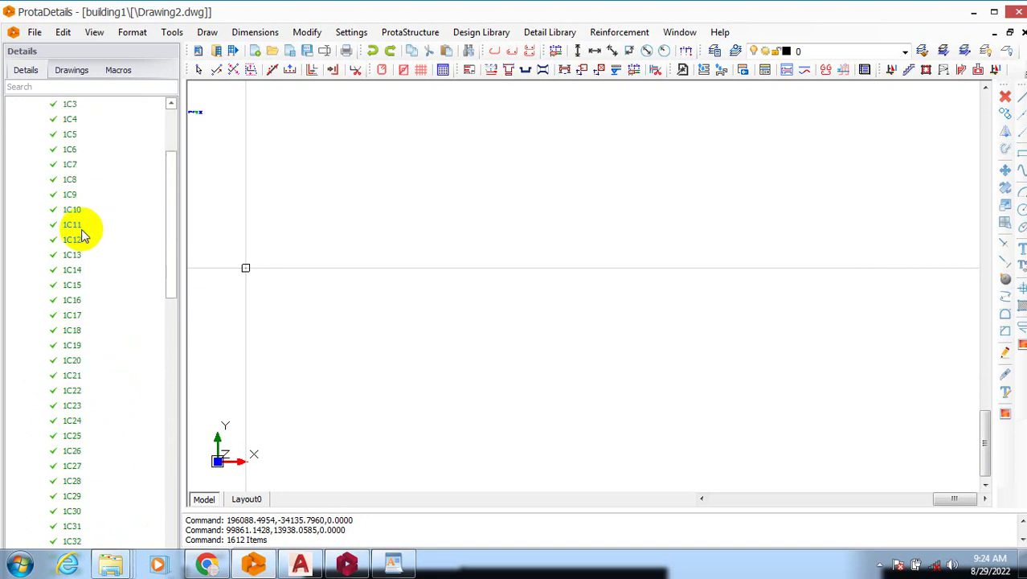
{"action": "scroll", "coordinate": [85, 269], "scroll_direction": "down", "scroll_amount": 10}
{"action": "scroll", "coordinate": [113, 249], "scroll_direction": "up", "scroll_amount": 17}
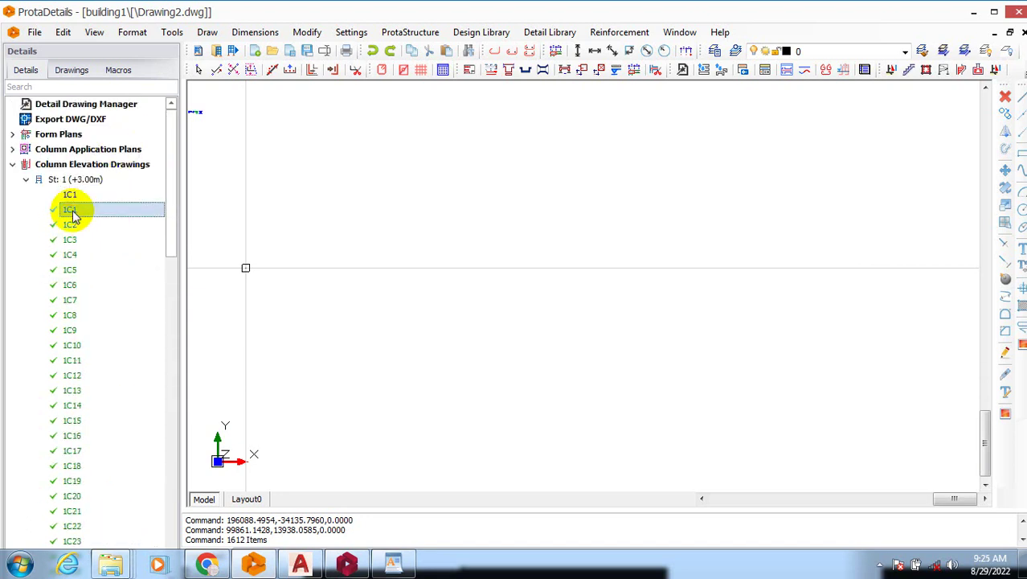
{"action": "right_click", "coordinate": [72, 216]}
{"action": "left_click", "coordinate": [264, 238]}
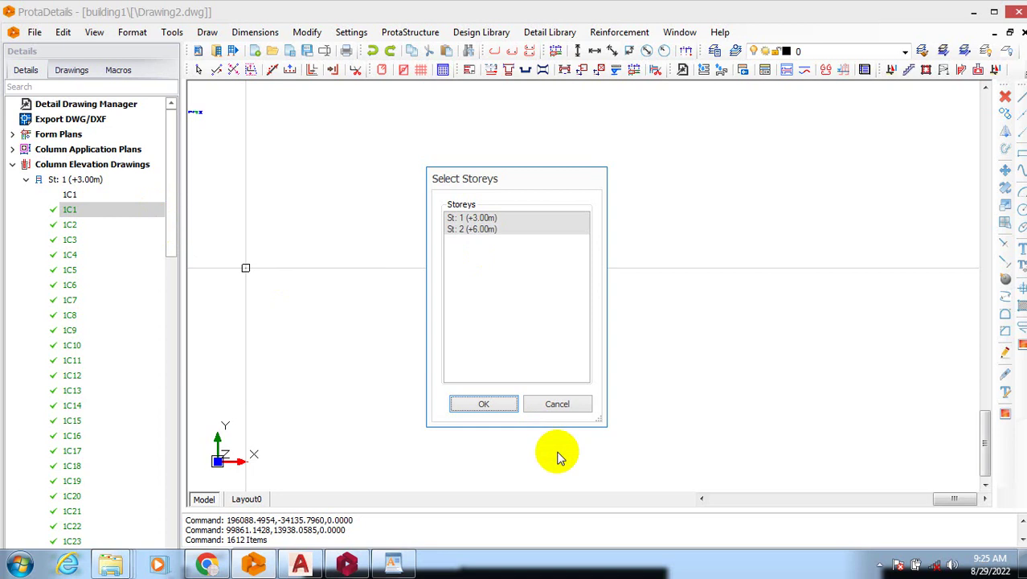
{"action": "left_click", "coordinate": [486, 404]}
{"action": "left_click", "coordinate": [499, 264]}
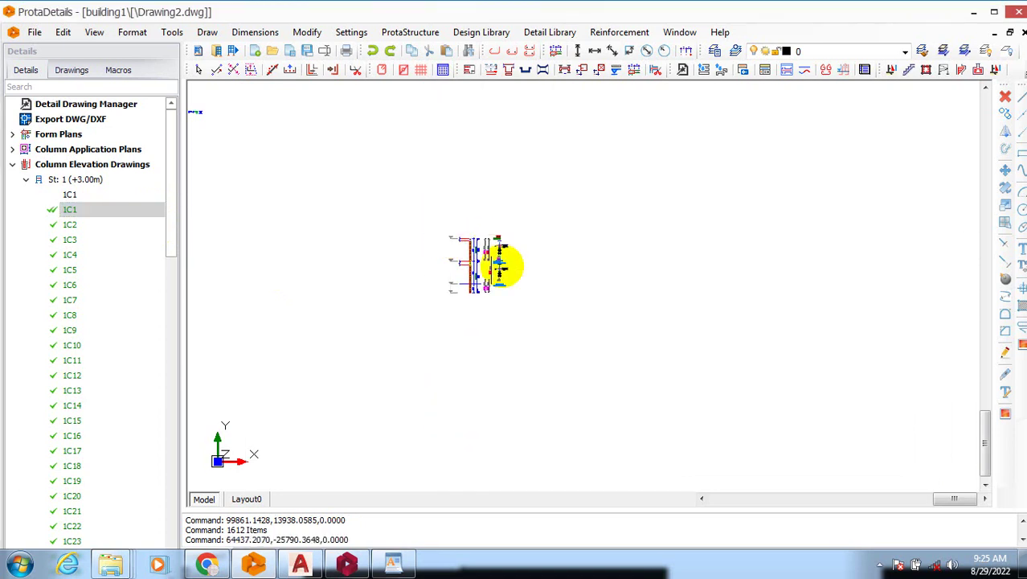
{"action": "scroll", "coordinate": [497, 263], "scroll_direction": "up", "scroll_amount": 3}
{"action": "scroll", "coordinate": [374, 293], "scroll_direction": "up", "scroll_amount": 4}
{"action": "scroll", "coordinate": [465, 280], "scroll_direction": "down", "scroll_amount": 3}
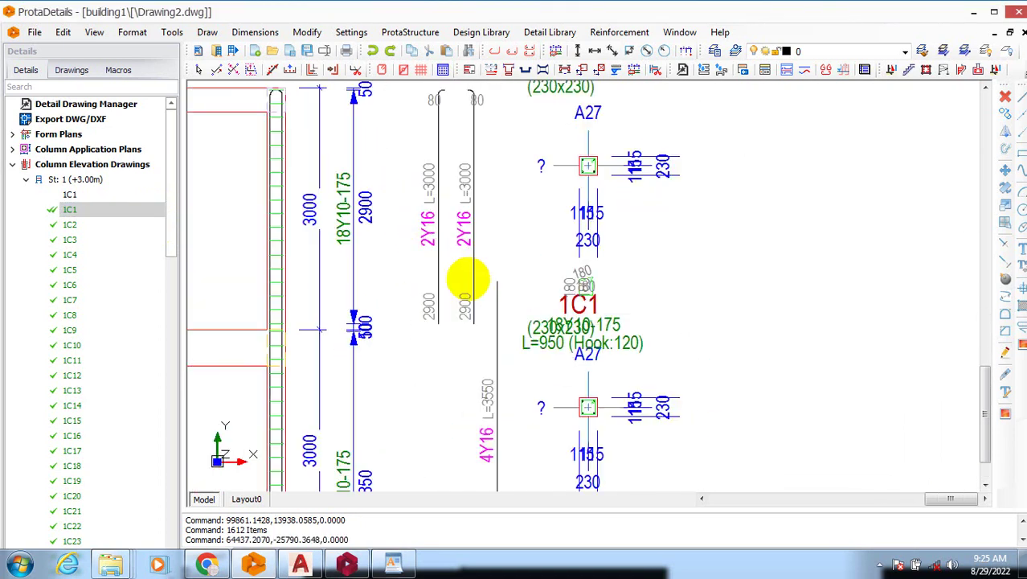
{"action": "scroll", "coordinate": [316, 321], "scroll_direction": "up", "scroll_amount": 2}
{"action": "scroll", "coordinate": [554, 241], "scroll_direction": "down", "scroll_amount": 3}
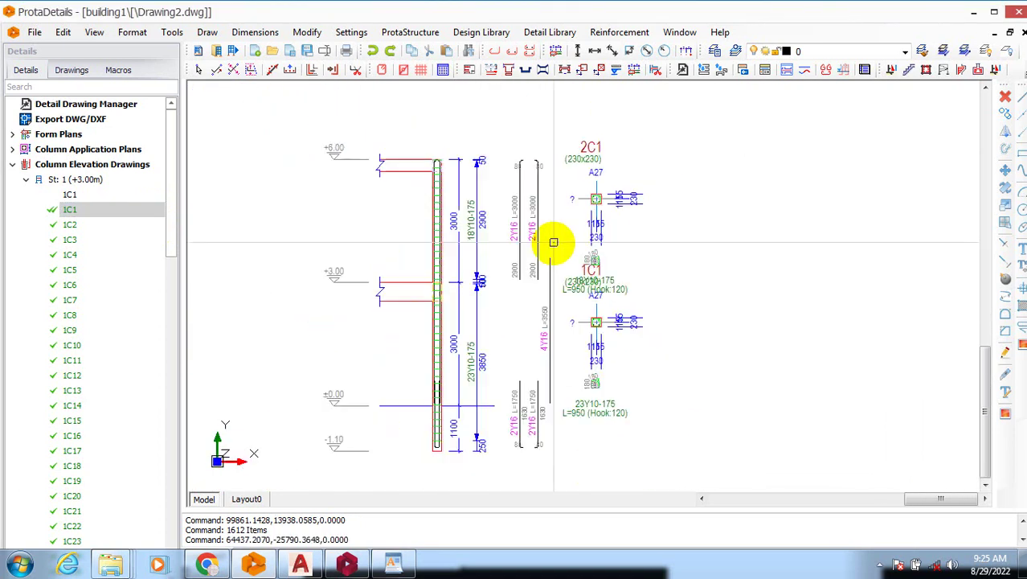
{"action": "scroll", "coordinate": [625, 262], "scroll_direction": "up", "scroll_amount": 1}
{"action": "scroll", "coordinate": [626, 119], "scroll_direction": "up", "scroll_amount": 3}
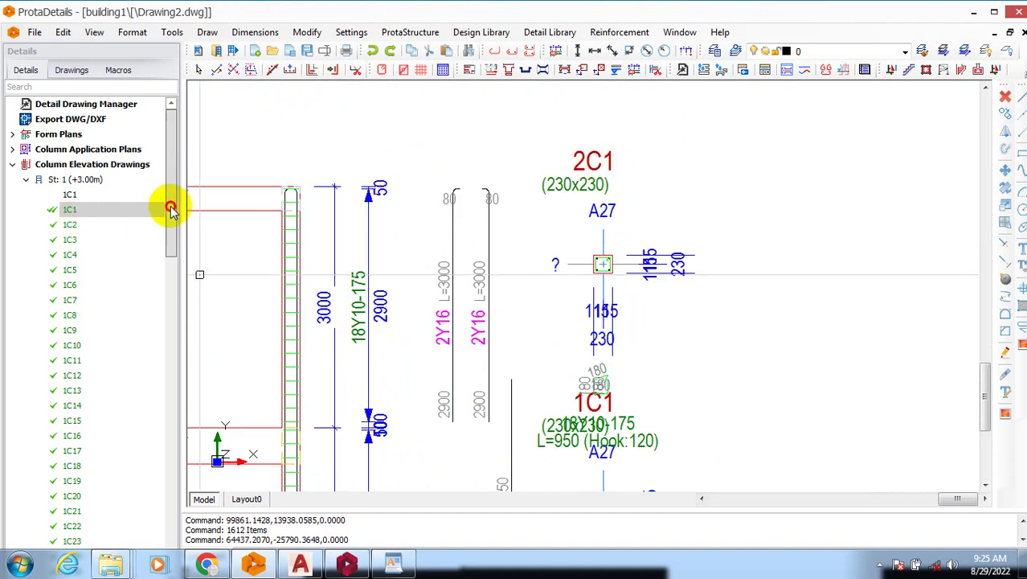
{"action": "mouse_move", "coordinate": [171, 209]}
{"action": "left_mouse_down"}
{"action": "mouse_move", "coordinate": [191, 376]}
{"action": "mouse_move", "coordinate": [207, 229]}
{"action": "mouse_move", "coordinate": [193, 185]}
{"action": "left_mouse_up"}
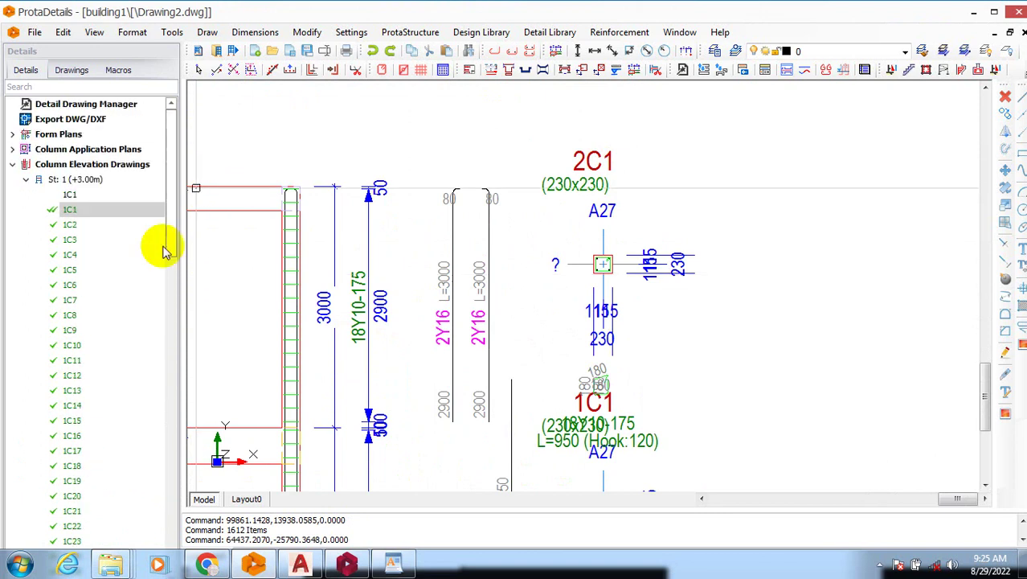
{"action": "left_click", "coordinate": [26, 180]}
{"action": "left_click", "coordinate": [25, 196]}
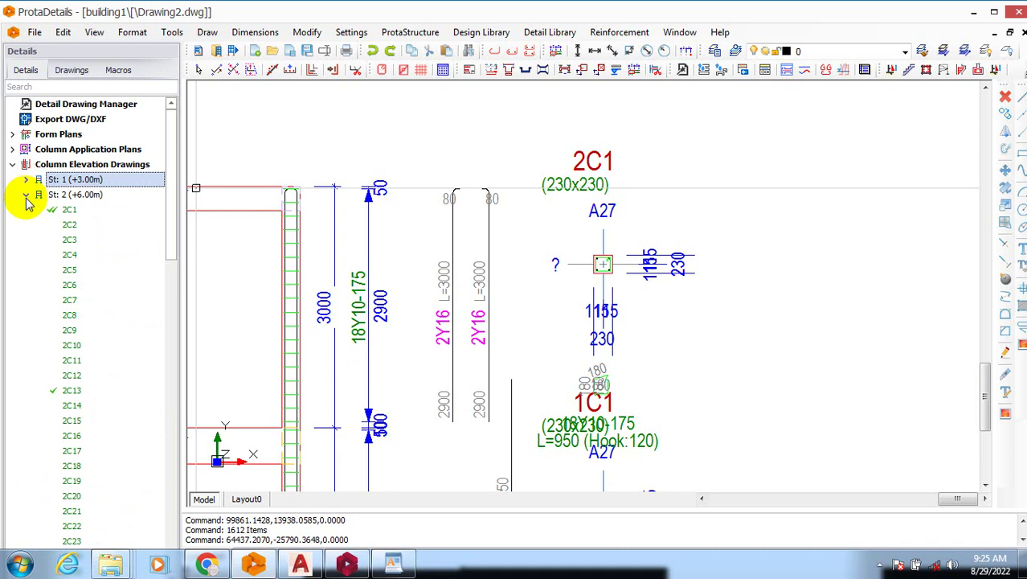
{"action": "right_click", "coordinate": [51, 184]}
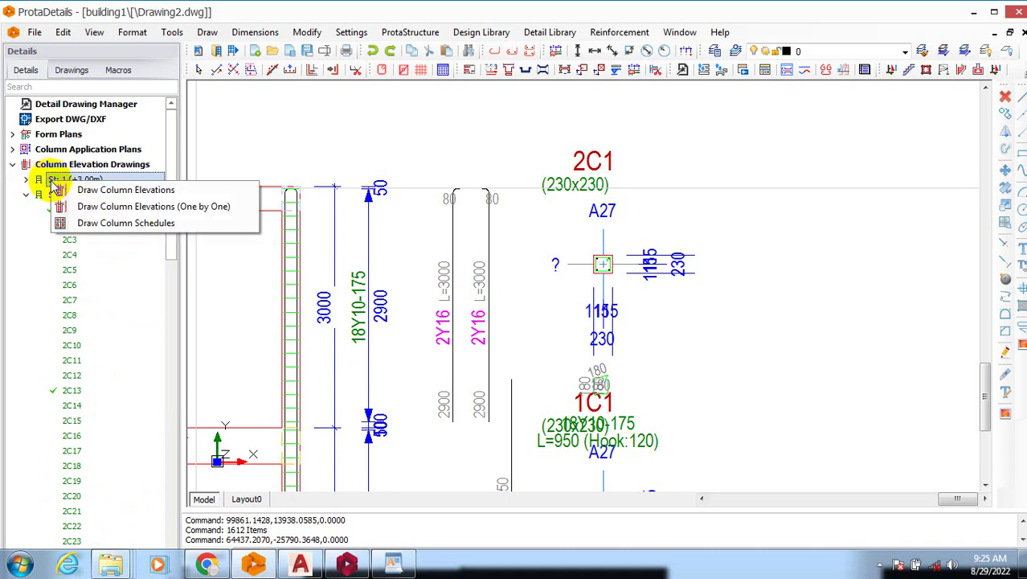
{"action": "left_click", "coordinate": [68, 190]}
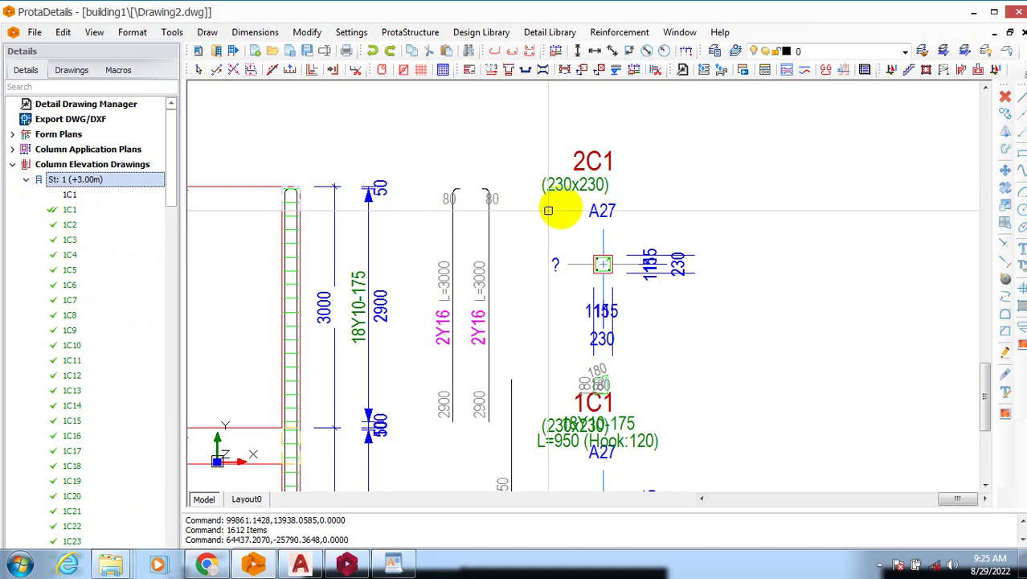
{"action": "left_click", "coordinate": [684, 298]}
{"action": "left_click", "coordinate": [734, 244]}
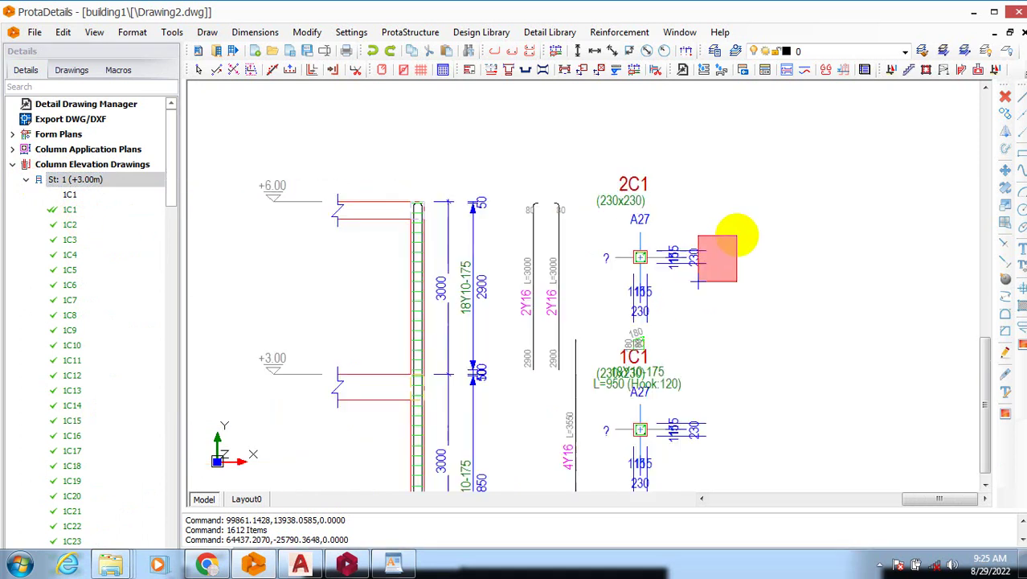
{"action": "scroll", "coordinate": [750, 293], "scroll_direction": "down", "scroll_amount": 5}
{"action": "scroll", "coordinate": [598, 354], "scroll_direction": "up", "scroll_amount": 3}
{"action": "scroll", "coordinate": [563, 354], "scroll_direction": "up", "scroll_amount": 3}
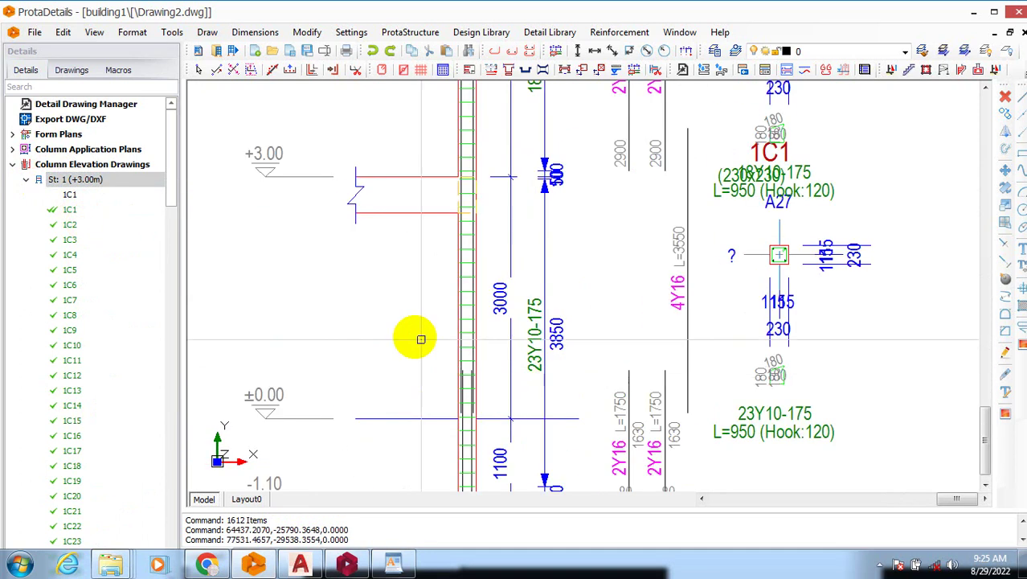
{"action": "scroll", "coordinate": [405, 482], "scroll_direction": "down", "scroll_amount": 2}
{"action": "scroll", "coordinate": [443, 404], "scroll_direction": "up", "scroll_amount": 6}
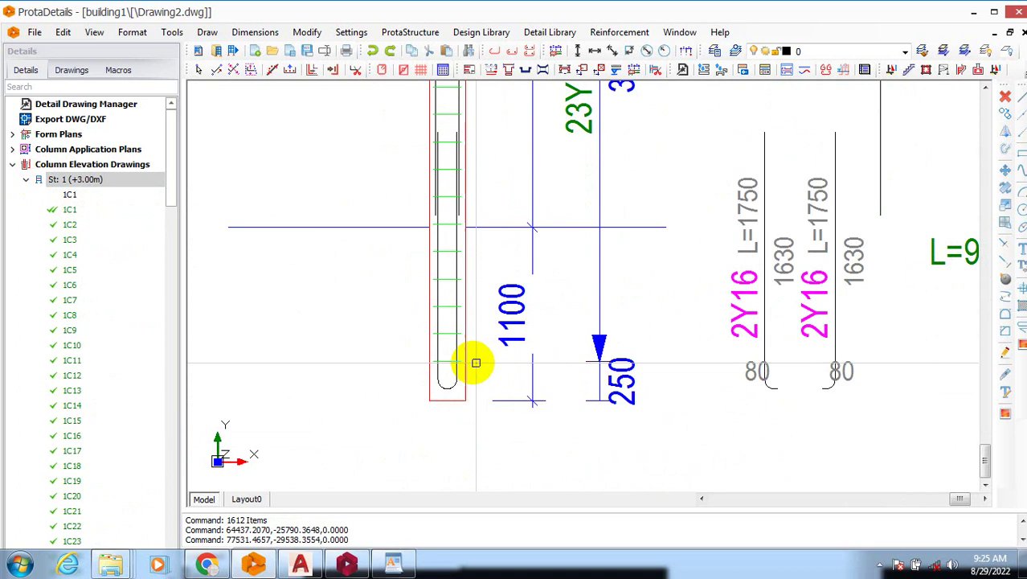
{"action": "scroll", "coordinate": [499, 402], "scroll_direction": "down", "scroll_amount": 3}
{"action": "scroll", "coordinate": [493, 379], "scroll_direction": "up", "scroll_amount": 3}
{"action": "scroll", "coordinate": [506, 354], "scroll_direction": "down", "scroll_amount": 3}
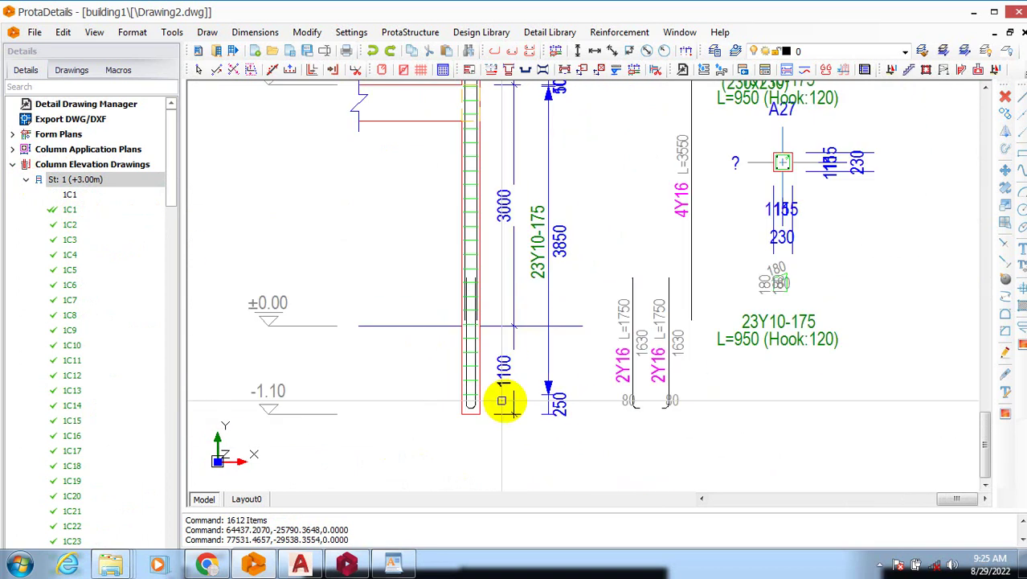
{"action": "scroll", "coordinate": [466, 408], "scroll_direction": "down", "scroll_amount": 2}
{"action": "scroll", "coordinate": [462, 386], "scroll_direction": "up", "scroll_amount": 3}
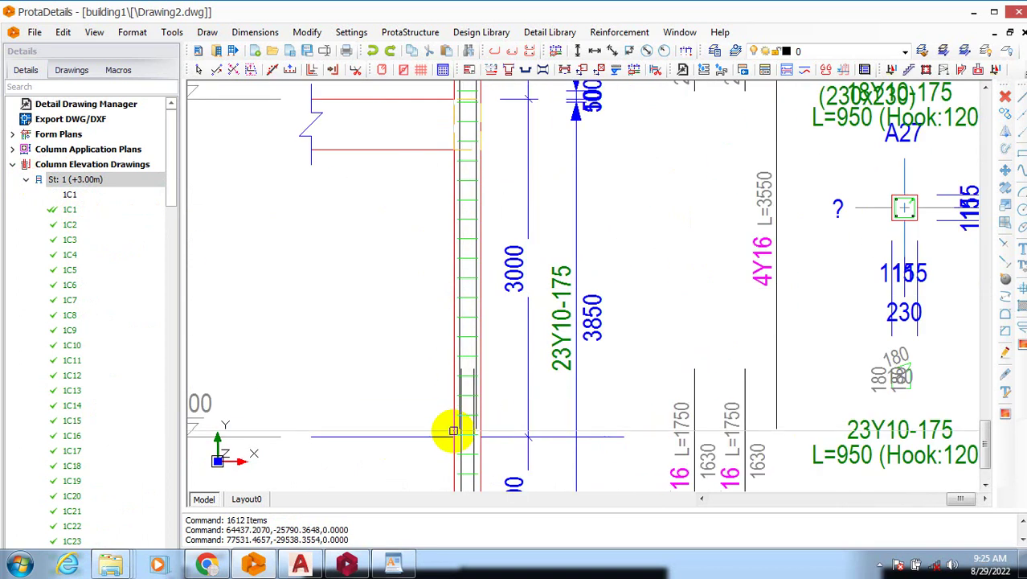
{"action": "scroll", "coordinate": [474, 426], "scroll_direction": "down", "scroll_amount": 4}
{"action": "scroll", "coordinate": [495, 418], "scroll_direction": "up", "scroll_amount": 3}
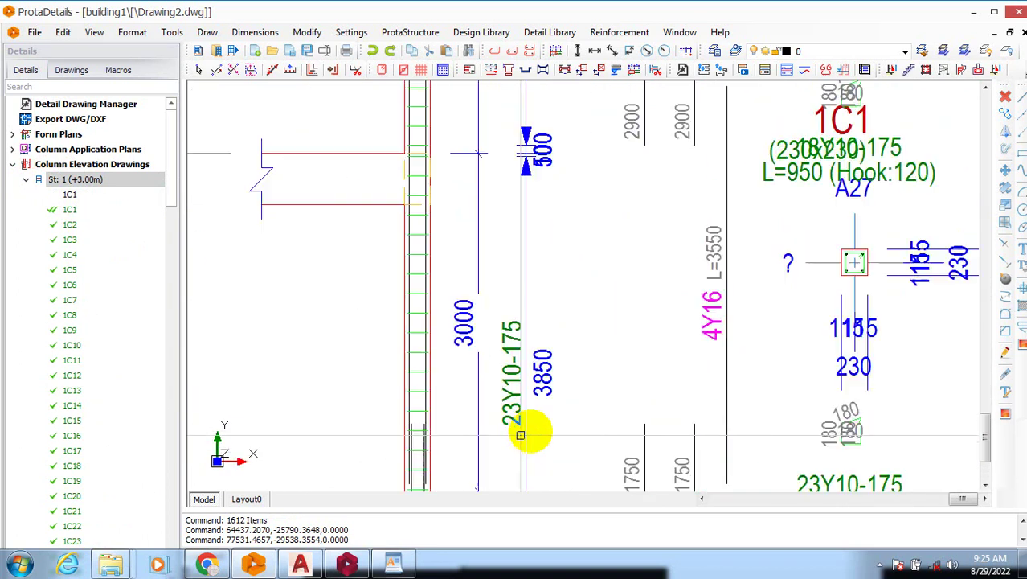
{"action": "scroll", "coordinate": [522, 425], "scroll_direction": "down", "scroll_amount": 3}
{"action": "scroll", "coordinate": [374, 202], "scroll_direction": "up", "scroll_amount": 3}
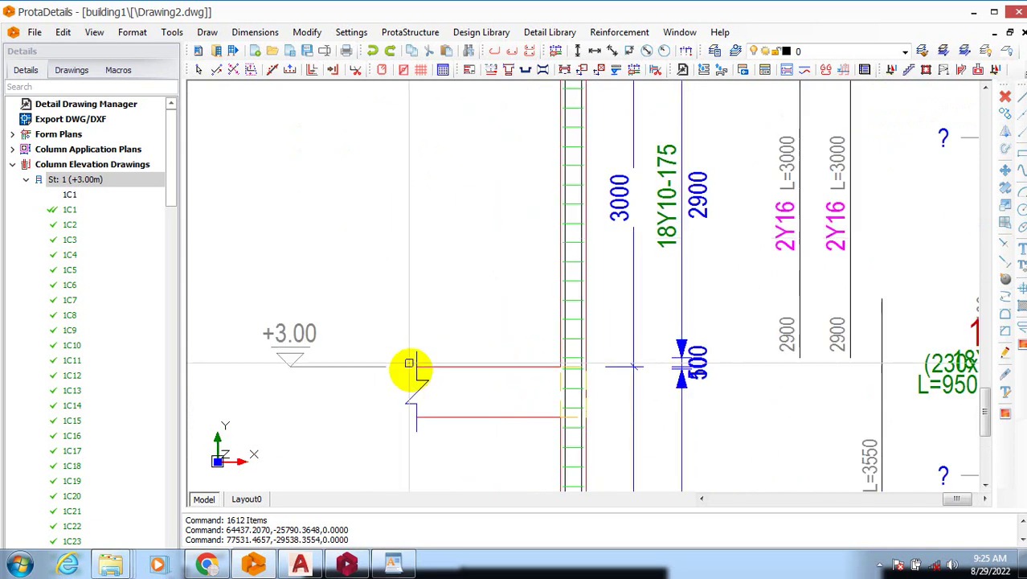
{"action": "scroll", "coordinate": [394, 402], "scroll_direction": "down", "scroll_amount": 3}
{"action": "scroll", "coordinate": [369, 378], "scroll_direction": "up", "scroll_amount": 3}
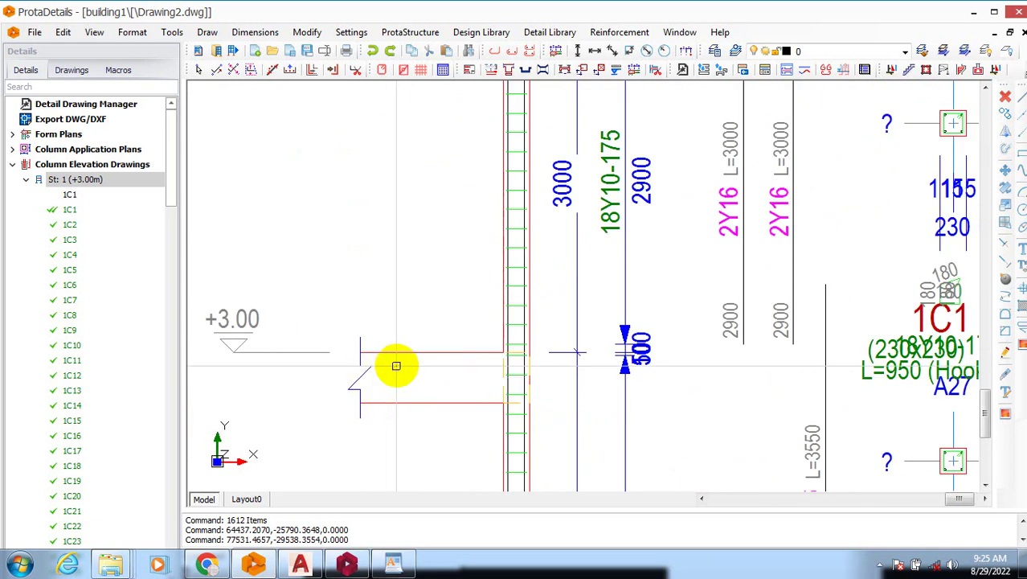
{"action": "scroll", "coordinate": [423, 406], "scroll_direction": "down", "scroll_amount": 3}
{"action": "scroll", "coordinate": [427, 395], "scroll_direction": "up", "scroll_amount": 2}
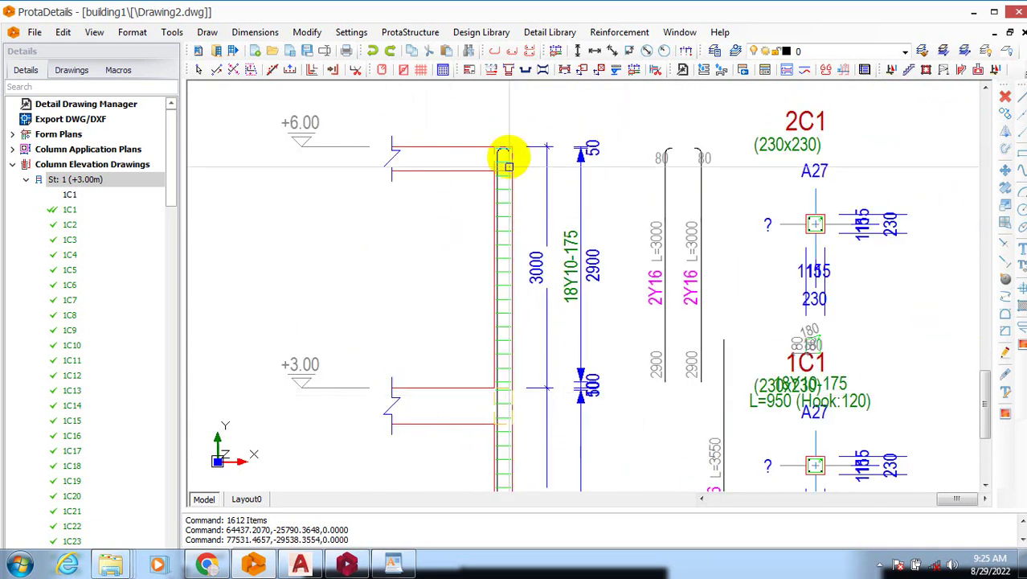
{"action": "scroll", "coordinate": [508, 148], "scroll_direction": "up", "scroll_amount": 3}
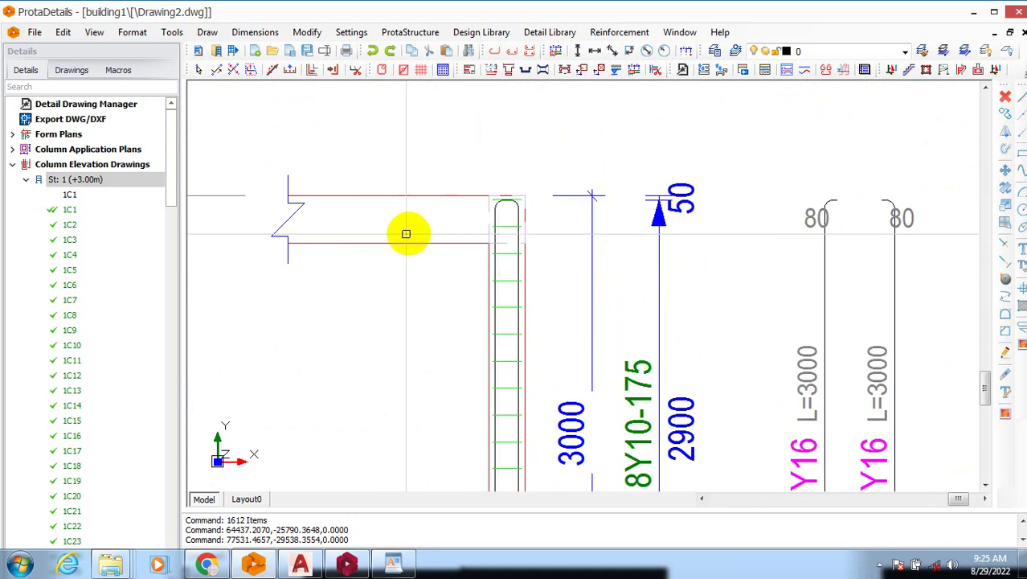
{"action": "scroll", "coordinate": [452, 172], "scroll_direction": "down", "scroll_amount": 3}
{"action": "scroll", "coordinate": [399, 314], "scroll_direction": "up", "scroll_amount": 2}
{"action": "scroll", "coordinate": [412, 222], "scroll_direction": "up", "scroll_amount": 2}
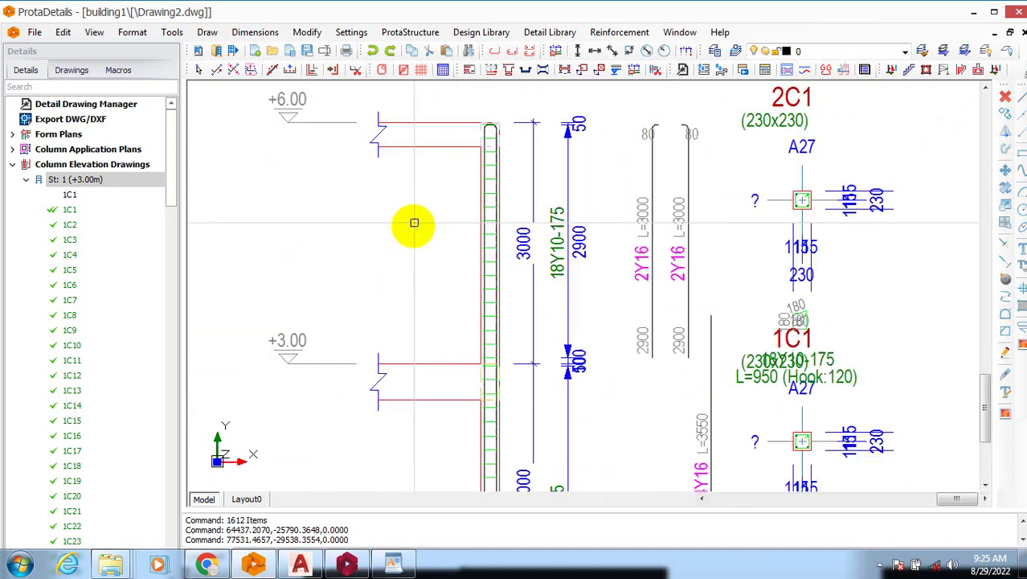
{"action": "scroll", "coordinate": [476, 96], "scroll_direction": "up", "scroll_amount": 3}
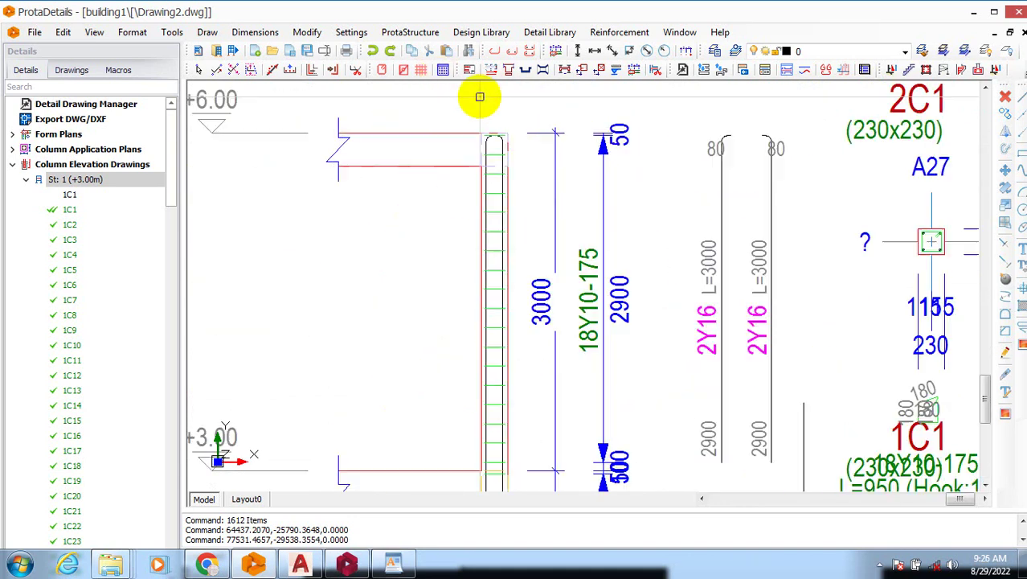
{"action": "scroll", "coordinate": [458, 305], "scroll_direction": "down", "scroll_amount": 3}
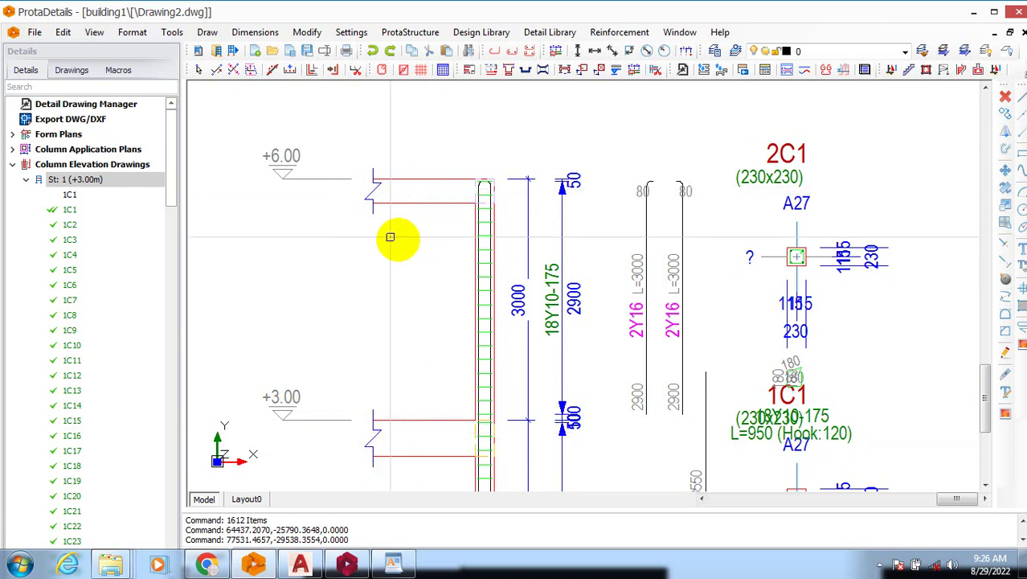
{"action": "scroll", "coordinate": [613, 462], "scroll_direction": "up", "scroll_amount": 5}
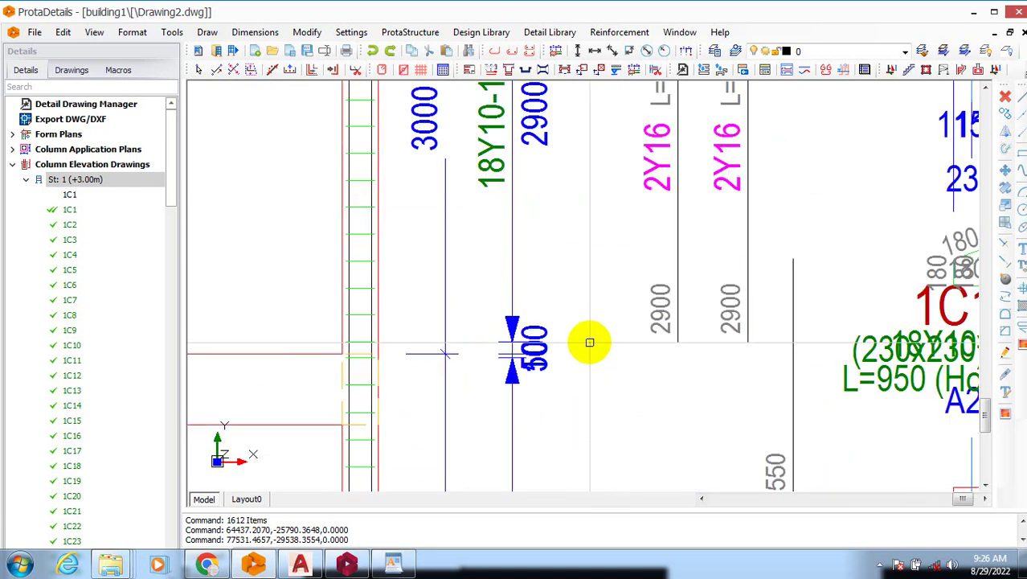
{"action": "scroll", "coordinate": [546, 318], "scroll_direction": "down", "scroll_amount": 3}
{"action": "scroll", "coordinate": [554, 314], "scroll_direction": "down", "scroll_amount": 4}
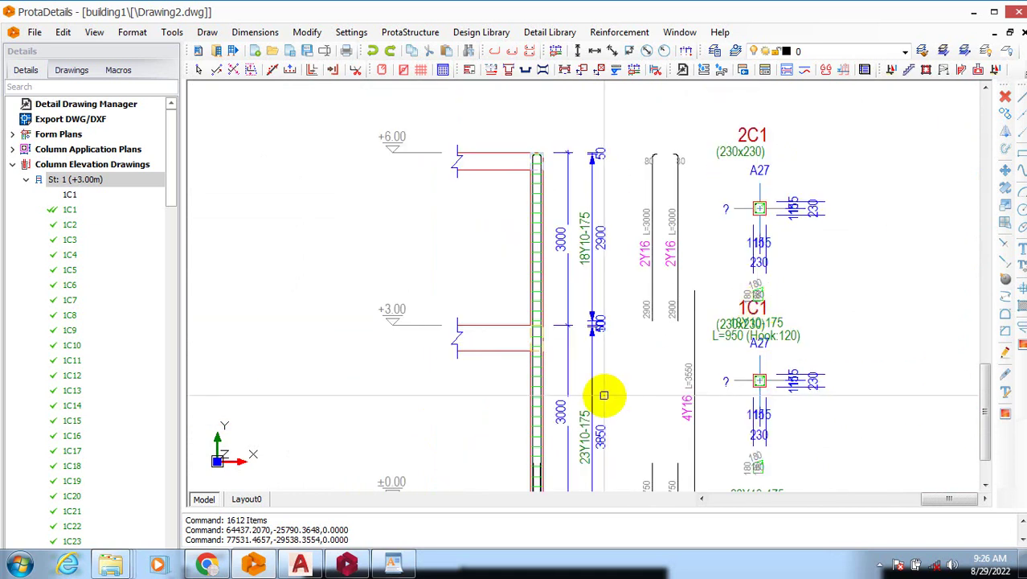
{"action": "scroll", "coordinate": [569, 355], "scroll_direction": "down", "scroll_amount": 3}
{"action": "scroll", "coordinate": [624, 321], "scroll_direction": "up", "scroll_amount": 3}
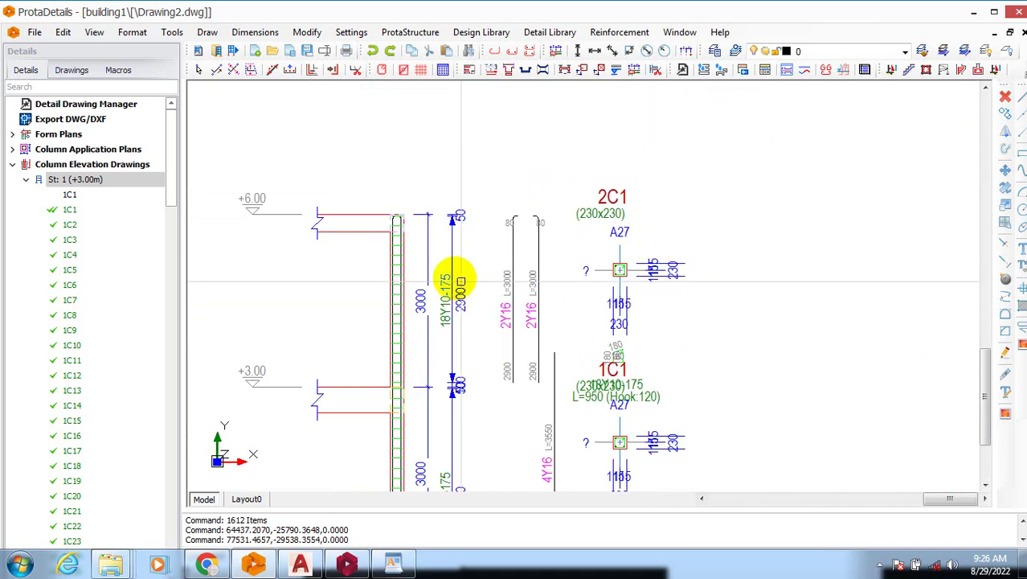
{"action": "scroll", "coordinate": [370, 302], "scroll_direction": "up", "scroll_amount": 2}
{"action": "scroll", "coordinate": [550, 338], "scroll_direction": "down", "scroll_amount": 2}
{"action": "scroll", "coordinate": [651, 399], "scroll_direction": "down", "scroll_amount": 2}
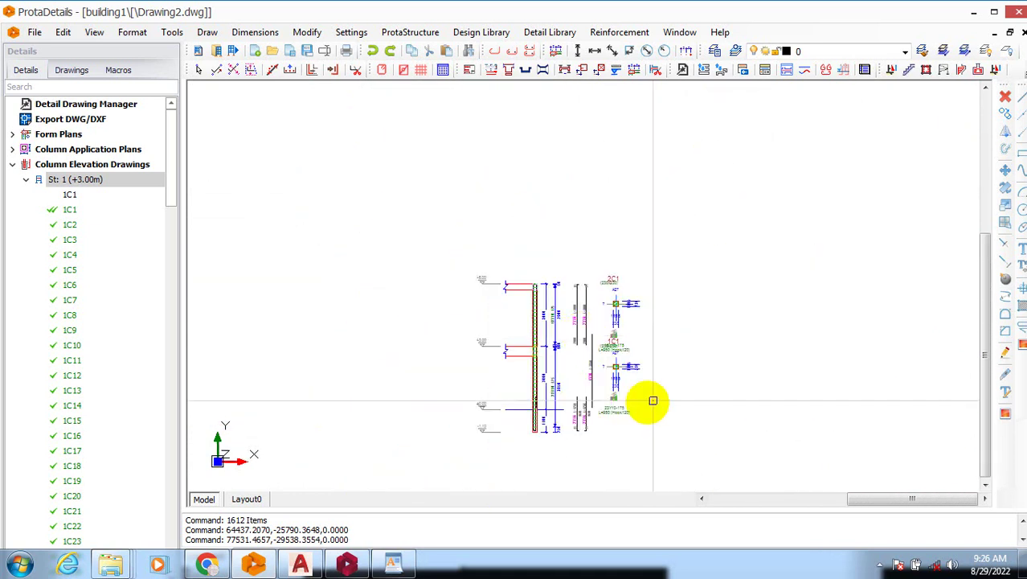
{"action": "scroll", "coordinate": [610, 422], "scroll_direction": "up", "scroll_amount": 1}
{"action": "scroll", "coordinate": [610, 422], "scroll_direction": "up", "scroll_amount": 1}
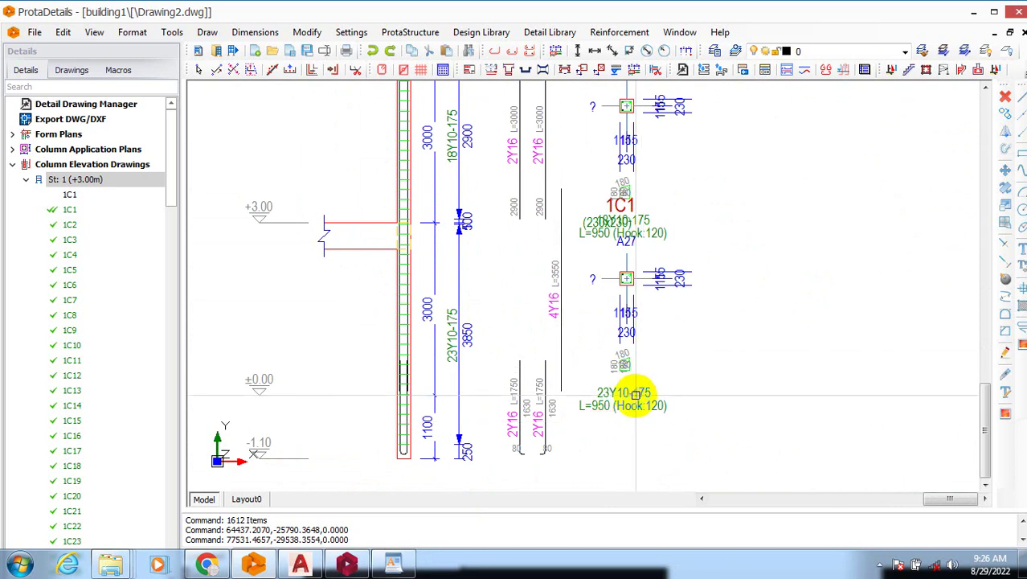
{"action": "scroll", "coordinate": [635, 402], "scroll_direction": "down", "scroll_amount": 2}
{"action": "scroll", "coordinate": [654, 439], "scroll_direction": "up", "scroll_amount": 1}
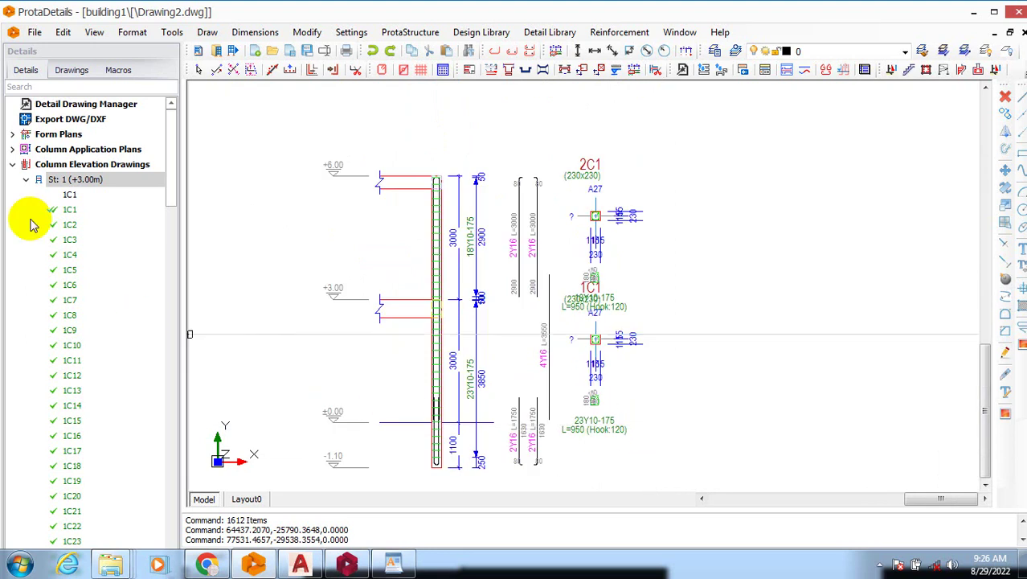
{"action": "left_click", "coordinate": [64, 210]}
{"action": "right_click", "coordinate": [65, 212]}
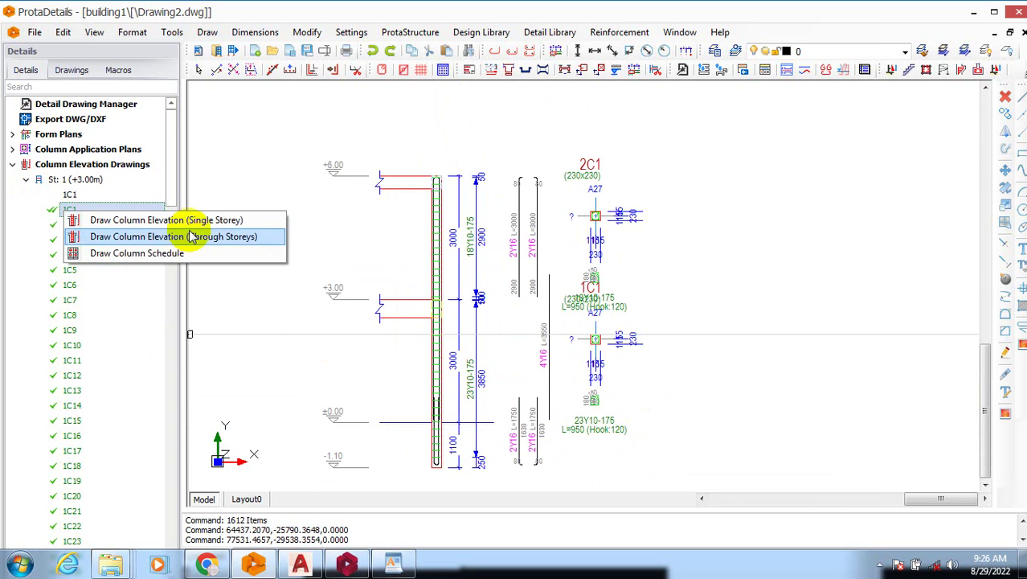
{"action": "left_click", "coordinate": [132, 221]}
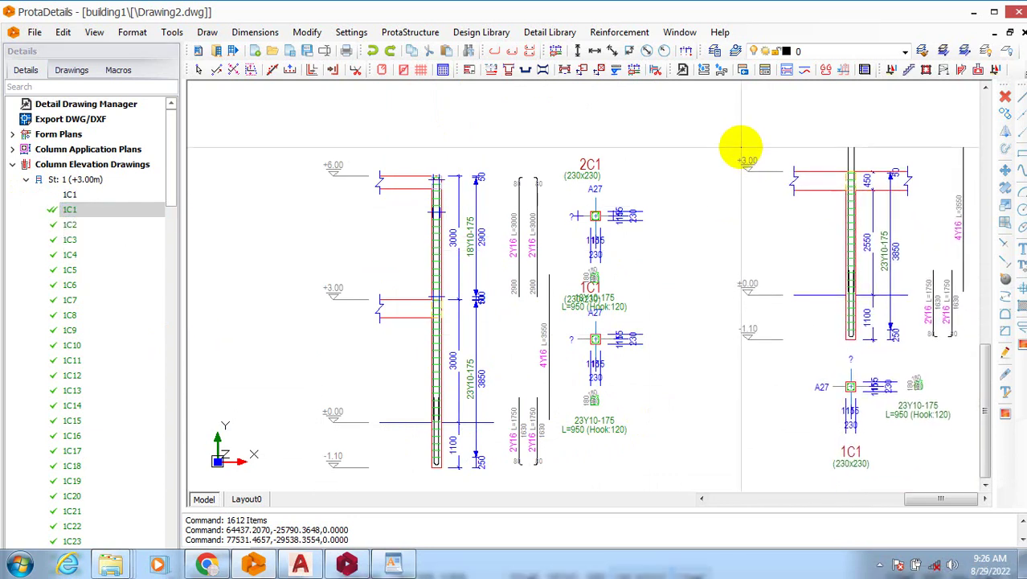
{"action": "scroll", "coordinate": [683, 213], "scroll_direction": "down", "scroll_amount": 1}
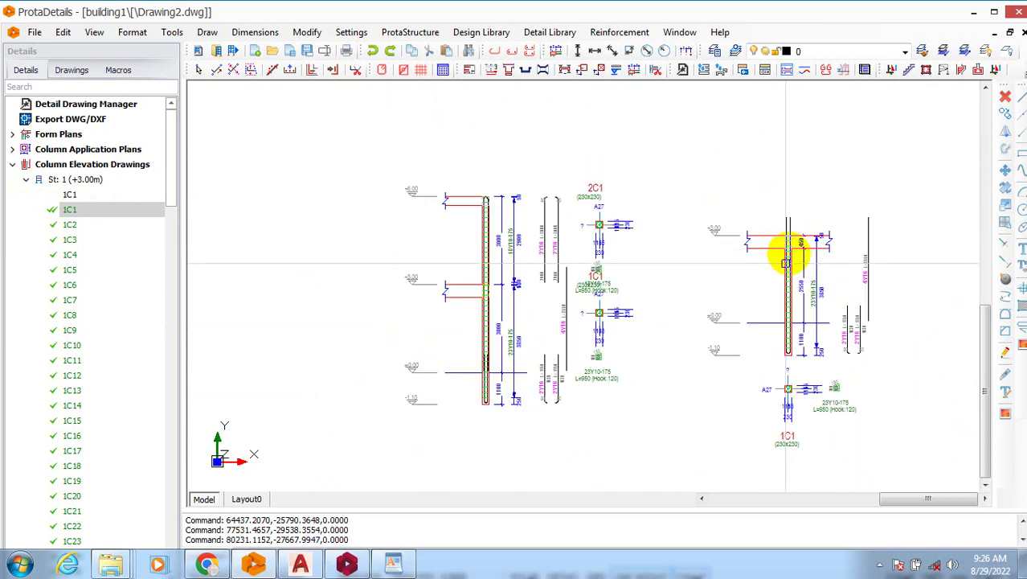
{"action": "left_click", "coordinate": [786, 262]}
{"action": "left_click_drag", "start_coordinate": [171, 183], "coordinate": [167, 363]}
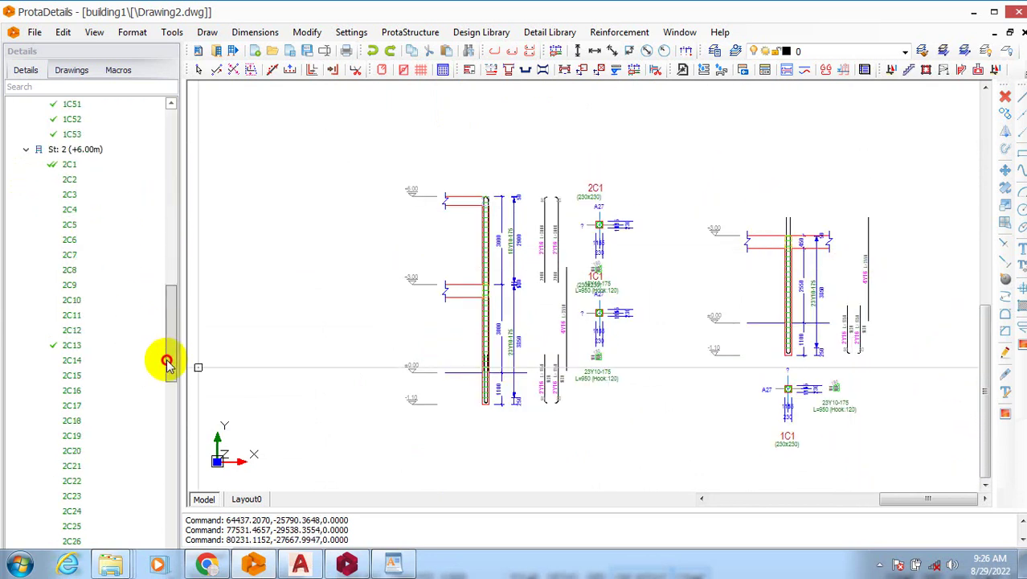
{"action": "right_click", "coordinate": [78, 259]}
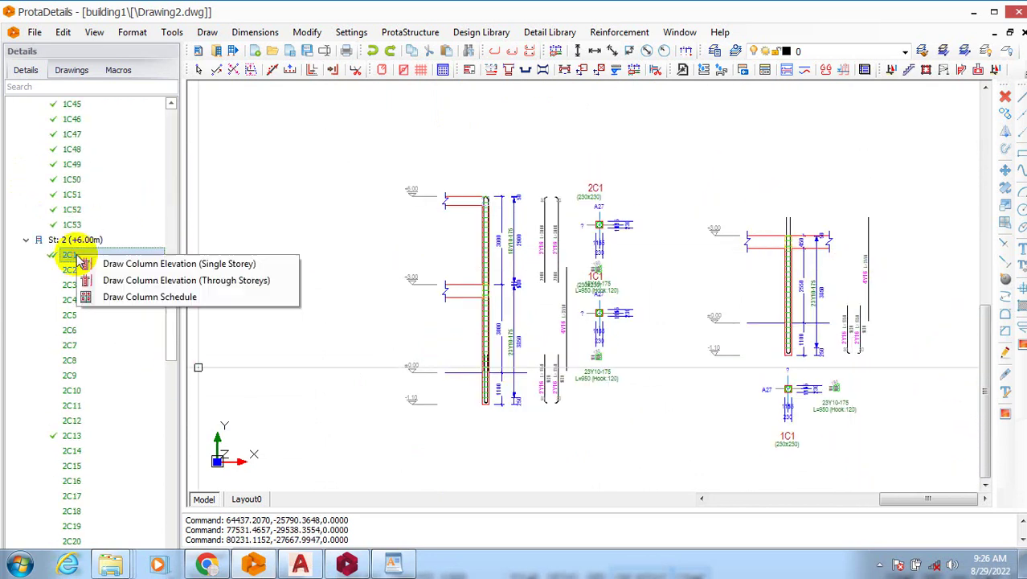
{"action": "left_click", "coordinate": [171, 264]}
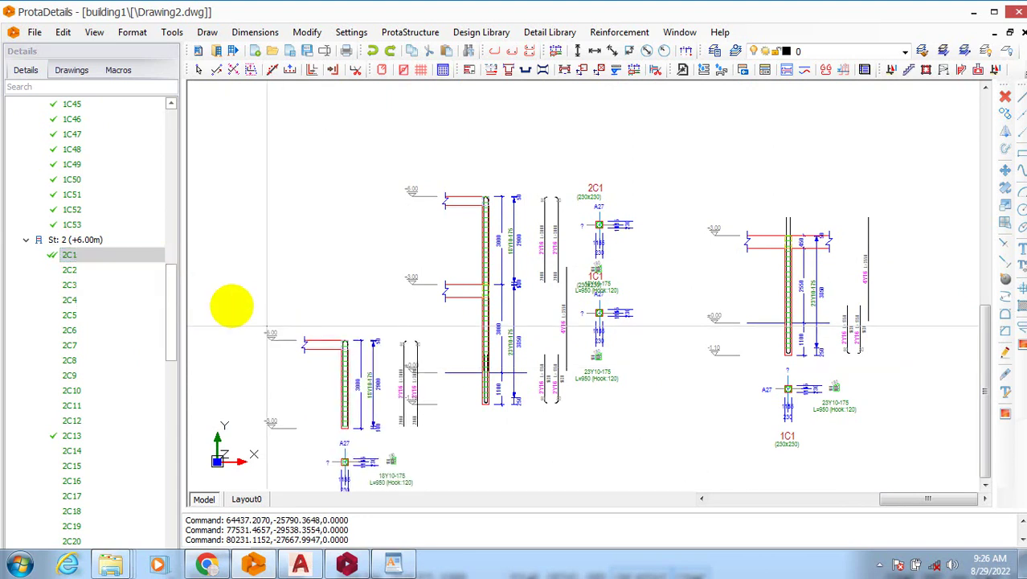
{"action": "scroll", "coordinate": [401, 188], "scroll_direction": "down", "scroll_amount": 3}
{"action": "scroll", "coordinate": [616, 186], "scroll_direction": "up", "scroll_amount": 2}
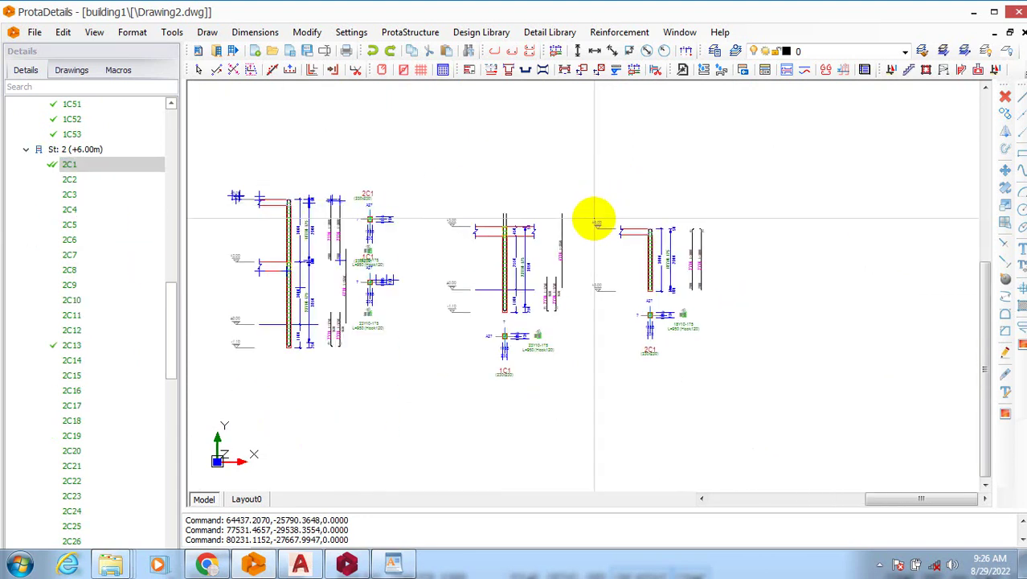
{"action": "scroll", "coordinate": [515, 279], "scroll_direction": "up", "scroll_amount": 2}
{"action": "scroll", "coordinate": [515, 278], "scroll_direction": "up", "scroll_amount": 1}
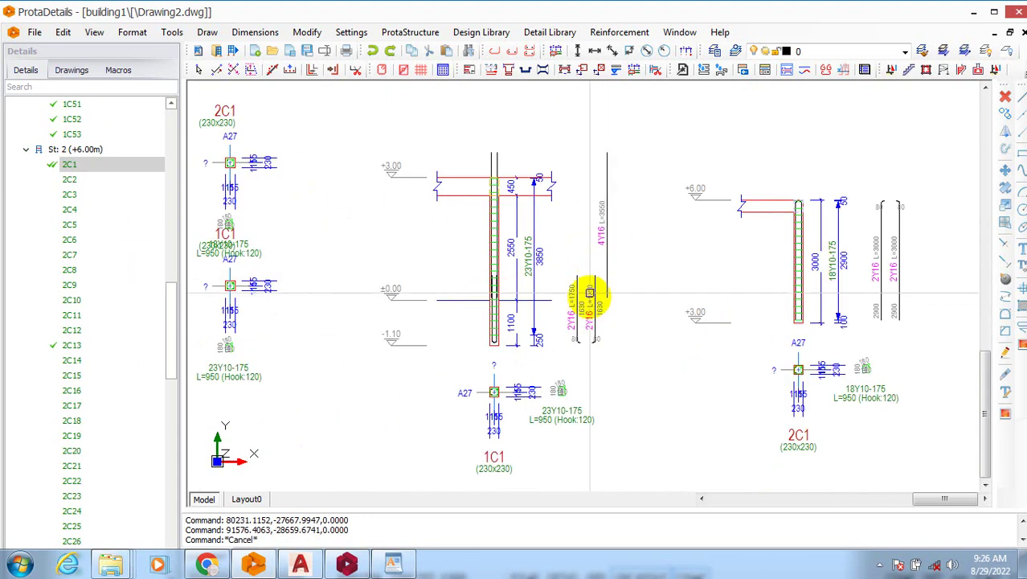
{"action": "scroll", "coordinate": [498, 149], "scroll_direction": "up", "scroll_amount": 2}
{"action": "scroll", "coordinate": [502, 140], "scroll_direction": "up", "scroll_amount": 2}
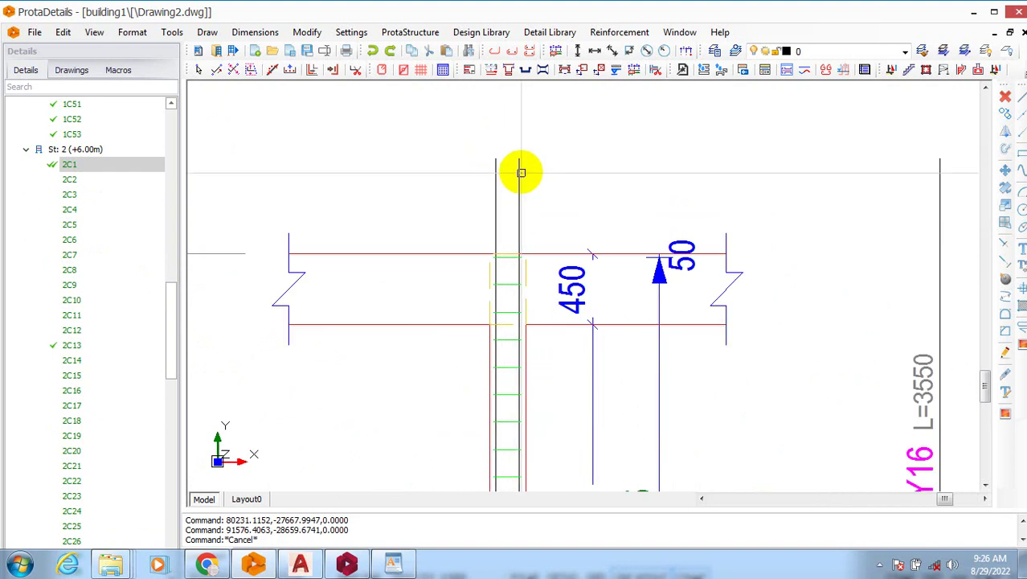
{"action": "scroll", "coordinate": [506, 302], "scroll_direction": "down", "scroll_amount": 3}
{"action": "scroll", "coordinate": [500, 245], "scroll_direction": "up", "scroll_amount": 1}
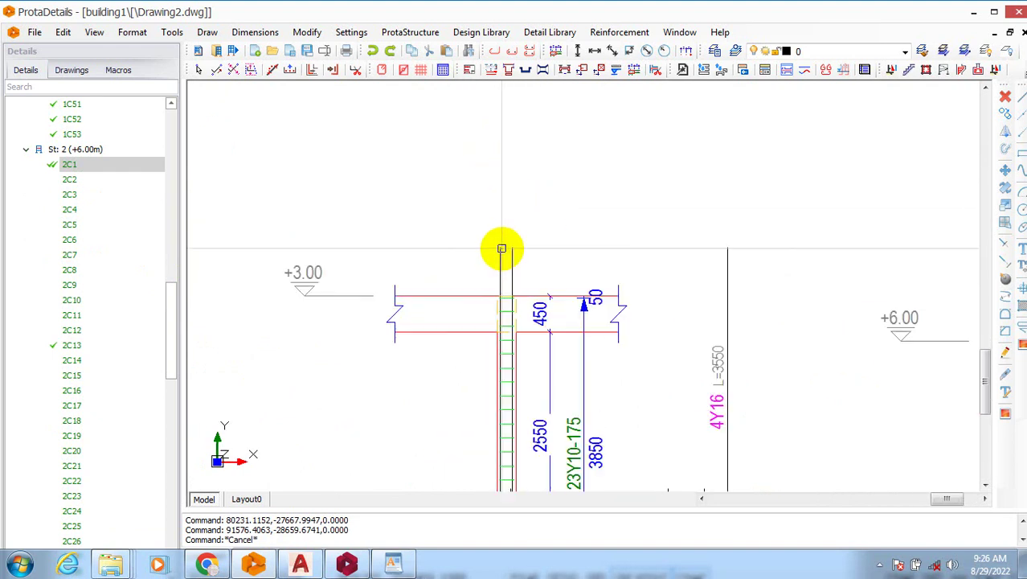
{"action": "scroll", "coordinate": [602, 289], "scroll_direction": "down", "scroll_amount": 4}
{"action": "scroll", "coordinate": [713, 322], "scroll_direction": "up", "scroll_amount": 2}
{"action": "scroll", "coordinate": [691, 305], "scroll_direction": "up", "scroll_amount": 3}
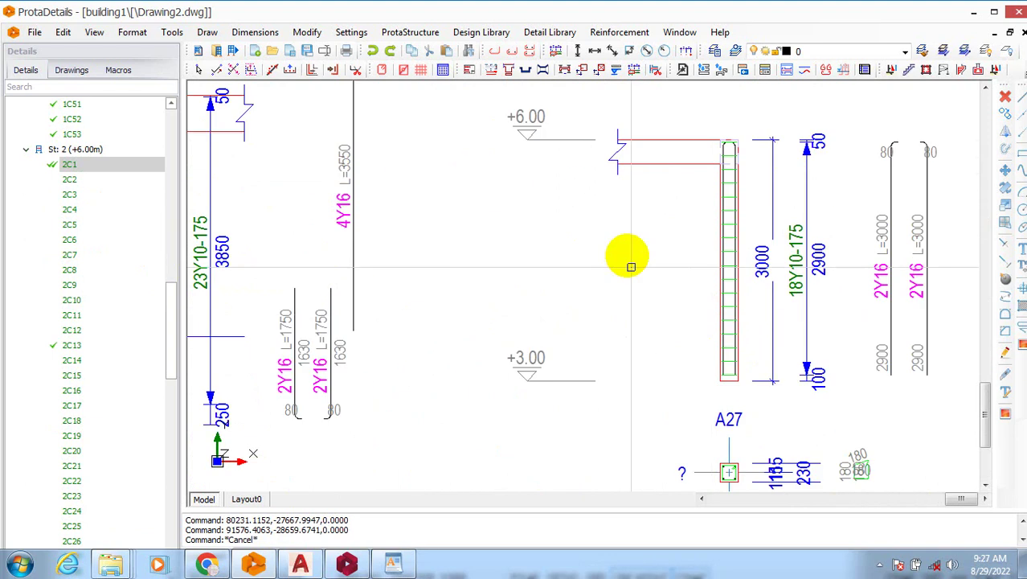
{"action": "scroll", "coordinate": [716, 314], "scroll_direction": "down", "scroll_amount": 5}
{"action": "type", "text": "m"}
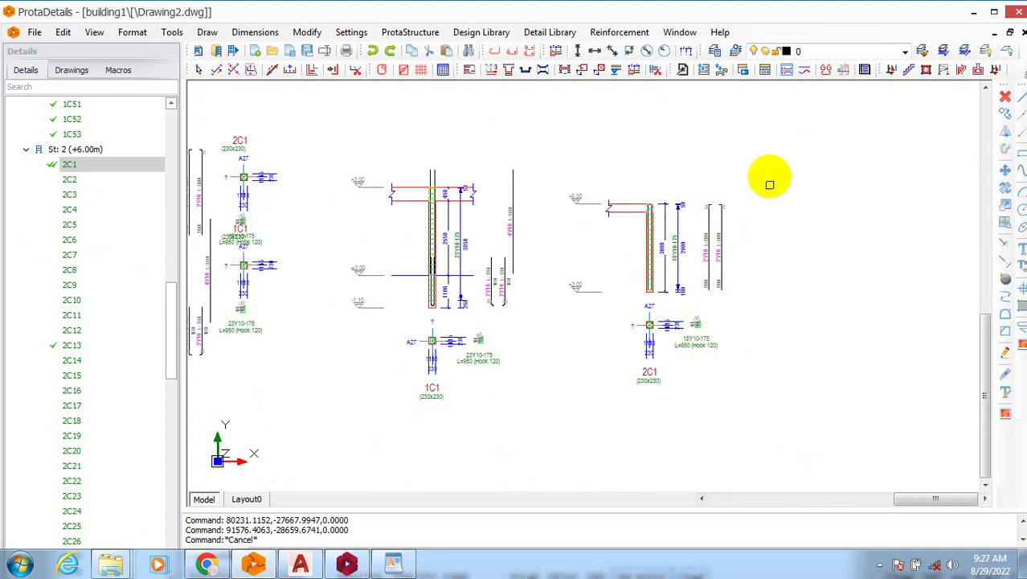
{"action": "left_click", "coordinate": [771, 160]}
Zoom out to show both the 1C1 and 2C1 elevations, dropping the current selection.
{"action": "left_click", "coordinate": [533, 471]}
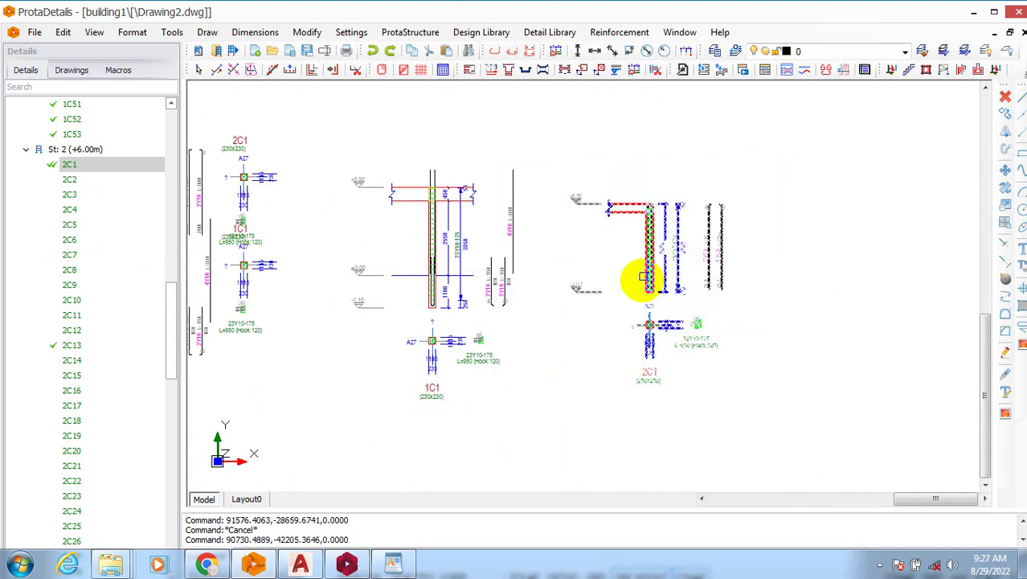
{"action": "scroll", "coordinate": [645, 282], "scroll_direction": "up", "scroll_amount": 5}
{"action": "right_click", "coordinate": [580, 447]}
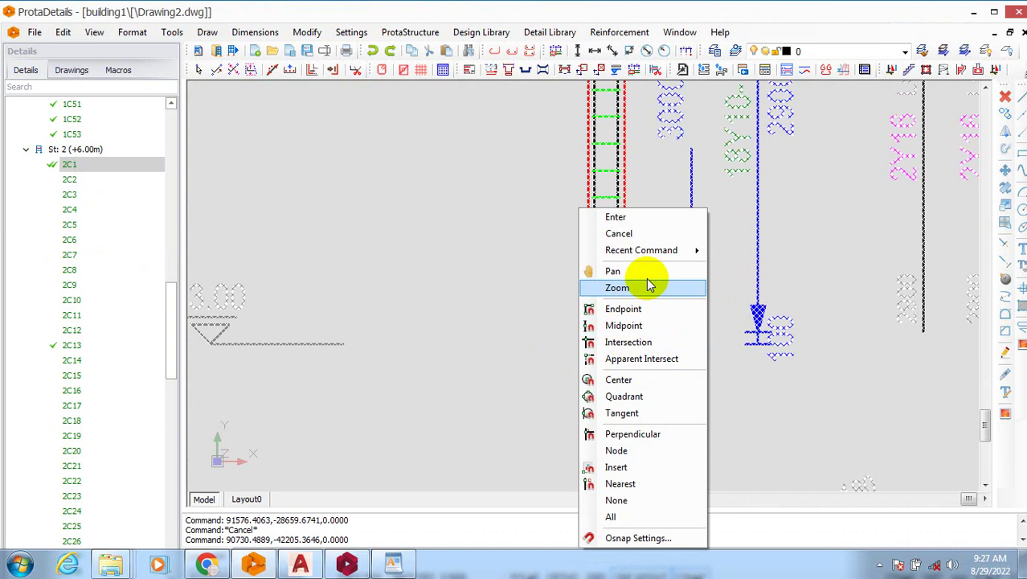
{"action": "left_click", "coordinate": [617, 287]}
{"action": "scroll", "coordinate": [619, 305], "scroll_direction": "down", "scroll_amount": 4}
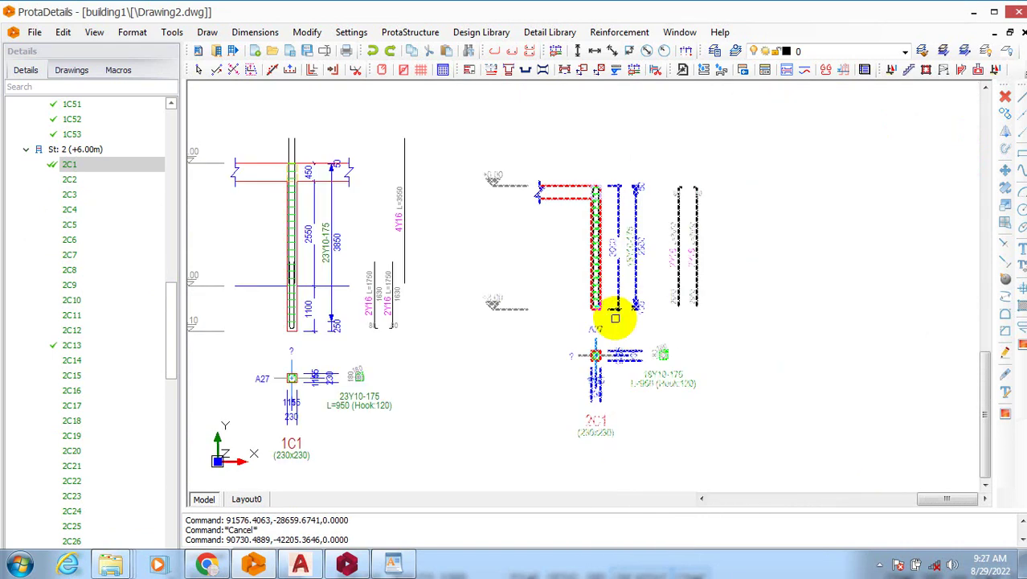
{"action": "scroll", "coordinate": [591, 318], "scroll_direction": "up", "scroll_amount": 2}
{"action": "key", "text": "Escape"}
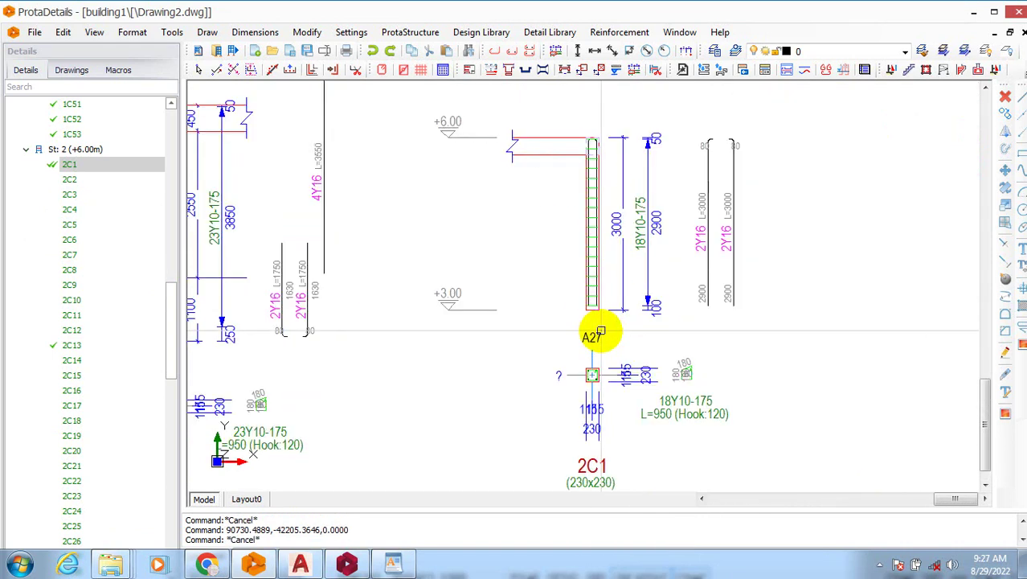
Start the Move command with m and attempt a crossing selection of the 2C1 elevation.
{"action": "type", "text": "m"}
{"action": "scroll", "coordinate": [599, 330], "scroll_direction": "down", "scroll_amount": 2}
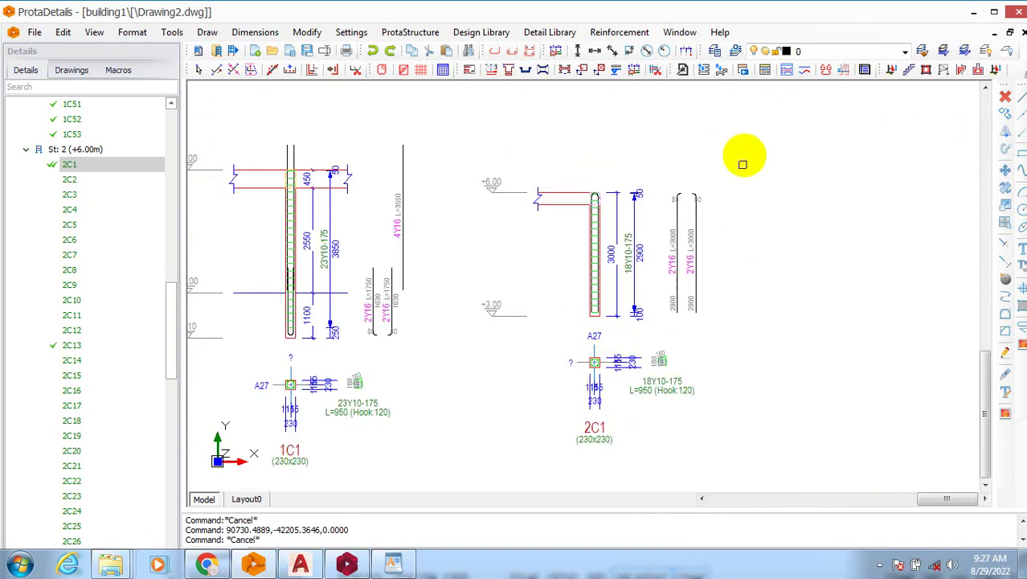
{"action": "left_click_drag", "start_coordinate": [743, 164], "coordinate": [471, 475]}
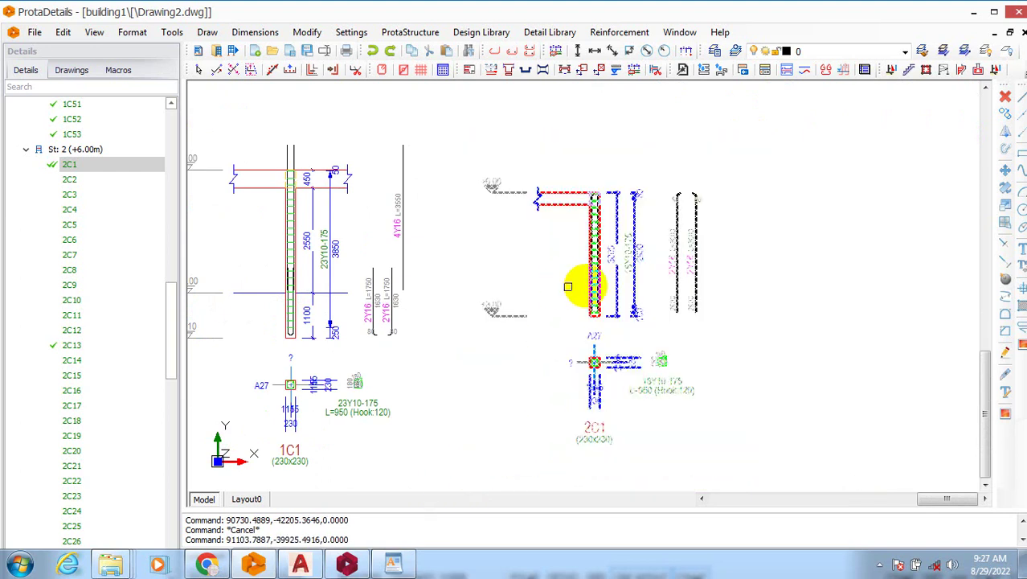
{"action": "scroll", "coordinate": [604, 302], "scroll_direction": "up", "scroll_amount": 2}
{"action": "key", "text": "Escape"}
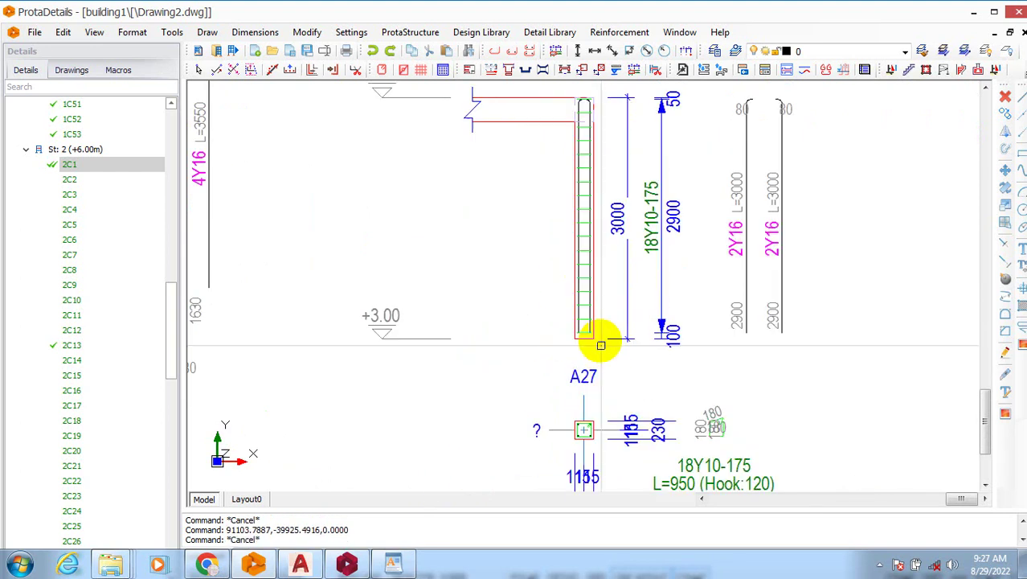
{"action": "scroll", "coordinate": [601, 334], "scroll_direction": "down", "scroll_amount": 3}
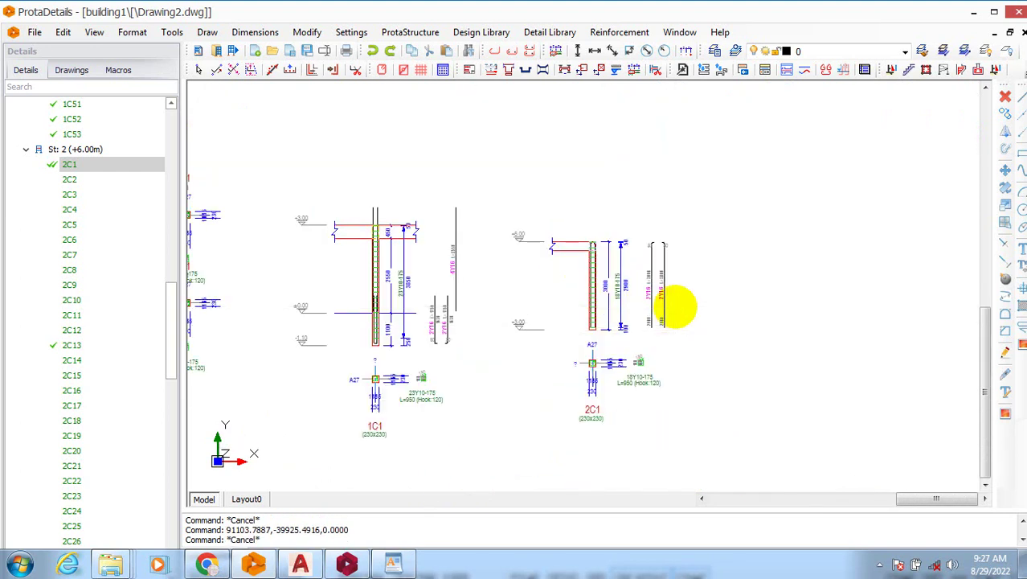
Select the 9-item 2C1 elevation and move it by its column bottom corner onto 1C1 at +3.00.
{"action": "left_click", "coordinate": [691, 207]}
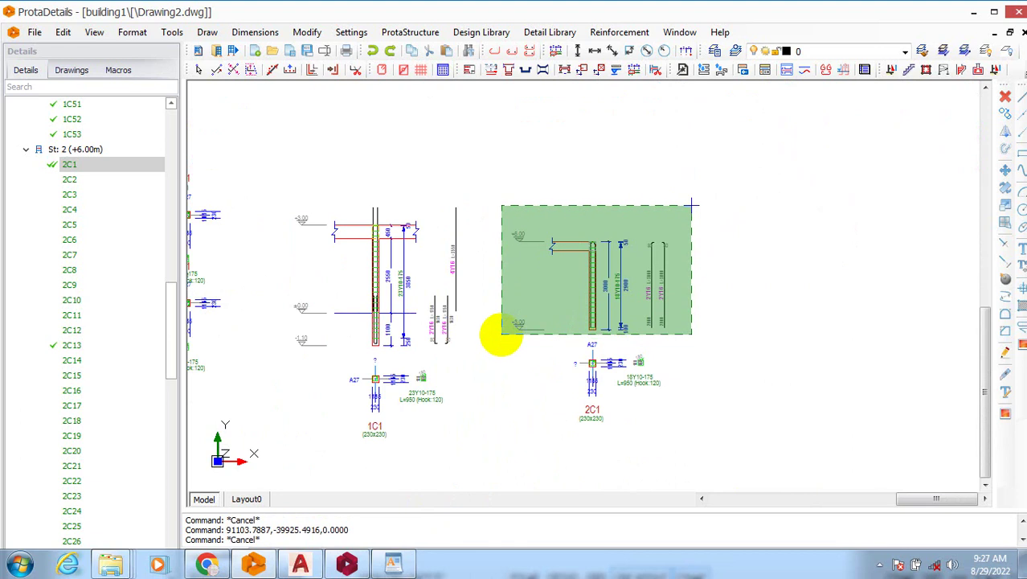
{"action": "left_click", "coordinate": [502, 333]}
{"action": "scroll", "coordinate": [566, 323], "scroll_direction": "up", "scroll_amount": 8}
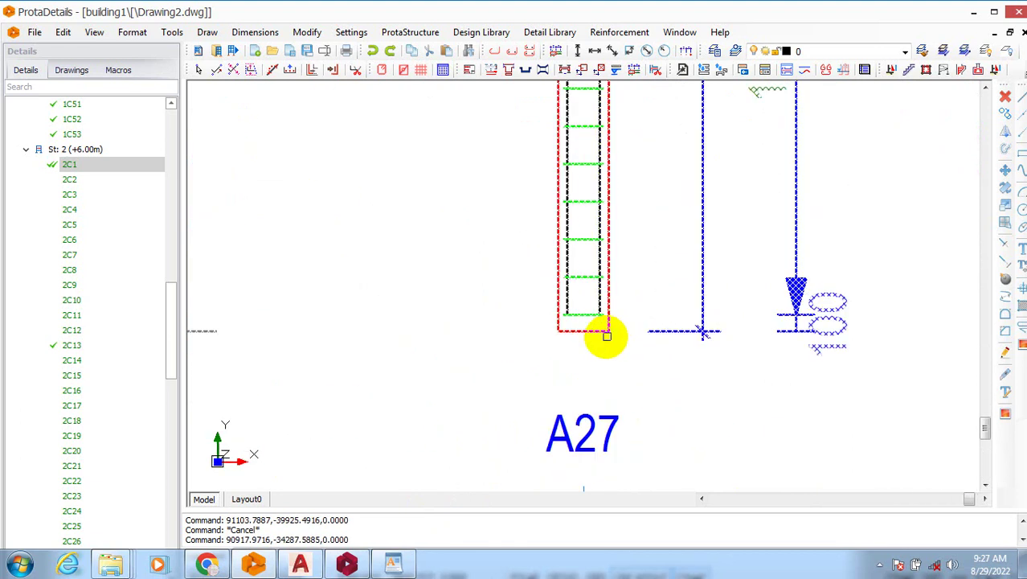
{"action": "right_click", "coordinate": [607, 335], "text": "shift"}
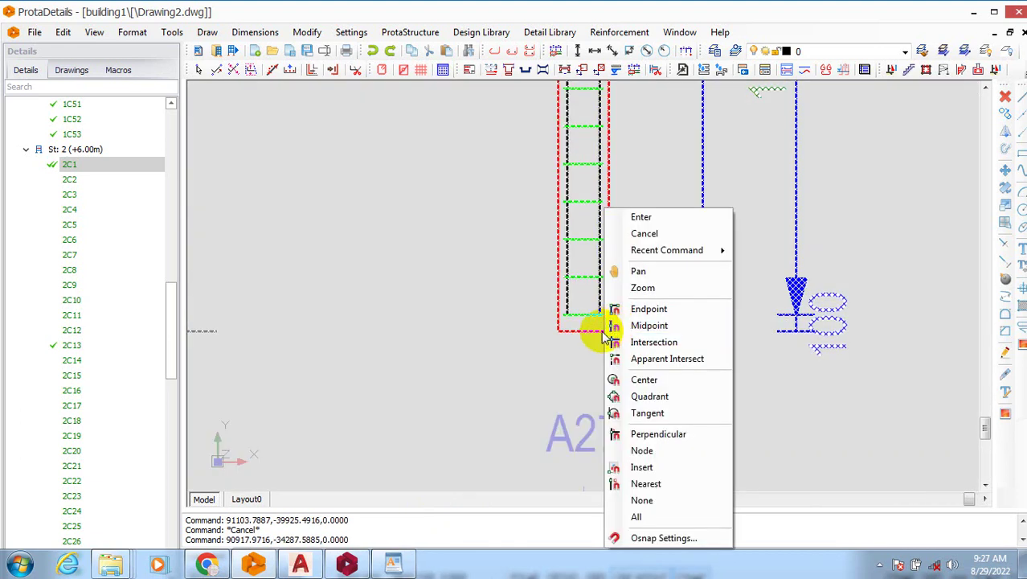
{"action": "left_click", "coordinate": [605, 336]}
{"action": "right_click", "coordinate": [607, 331], "text": "shift"}
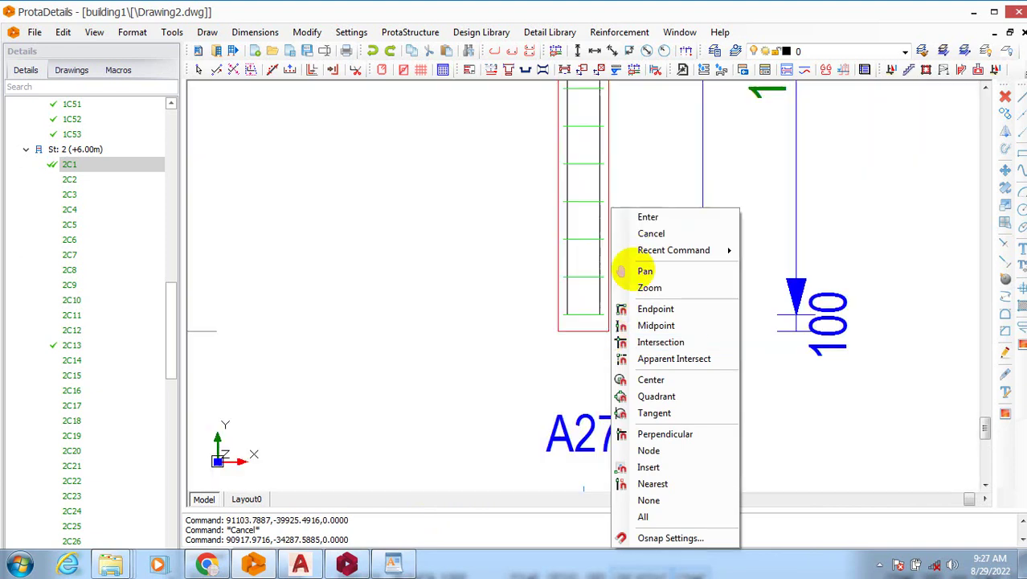
{"action": "left_click", "coordinate": [606, 331]}
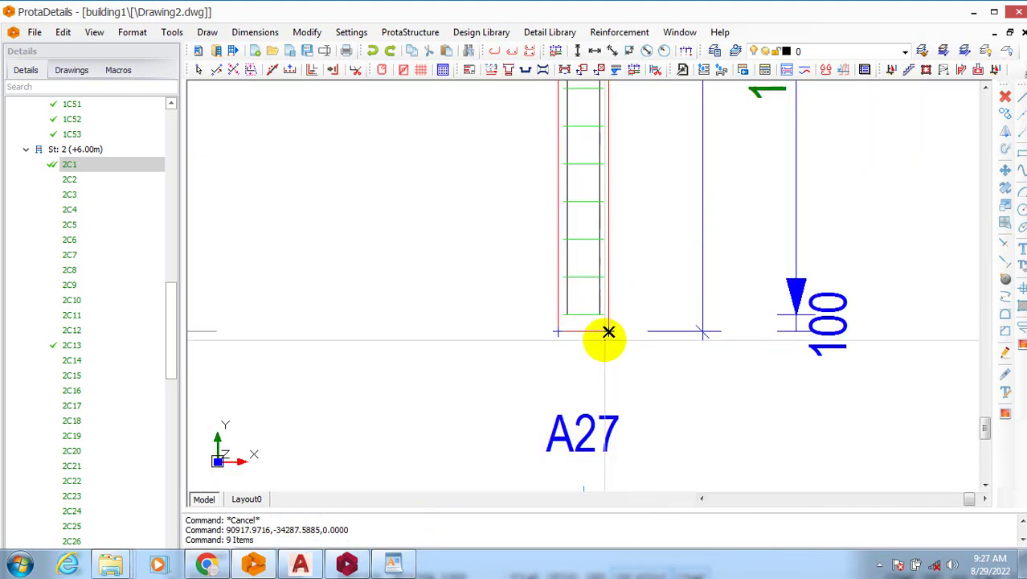
{"action": "scroll", "coordinate": [629, 262], "scroll_direction": "down", "scroll_amount": 5}
{"action": "scroll", "coordinate": [508, 233], "scroll_direction": "up", "scroll_amount": 8}
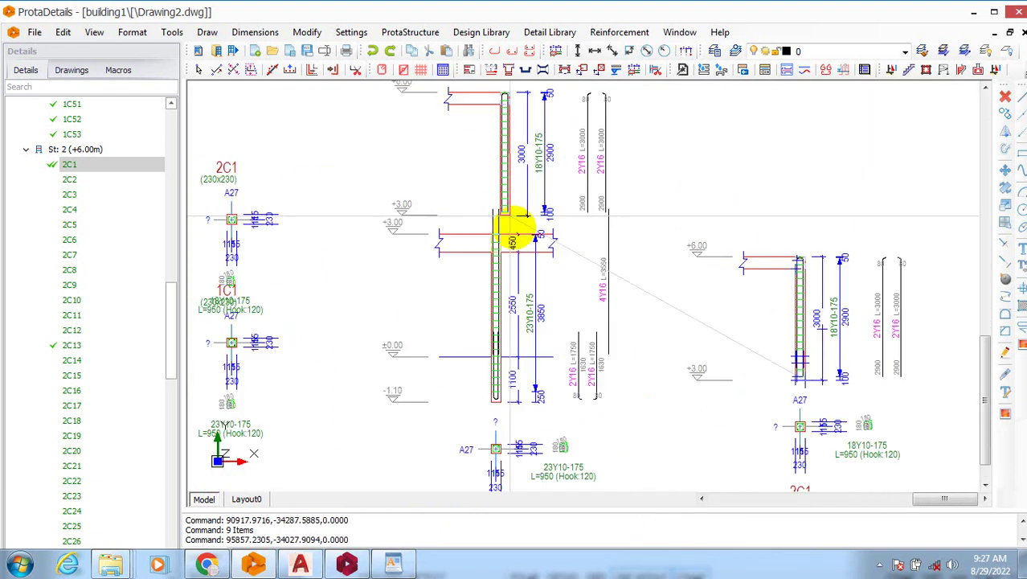
{"action": "scroll", "coordinate": [483, 221], "scroll_direction": "up", "scroll_amount": 3}
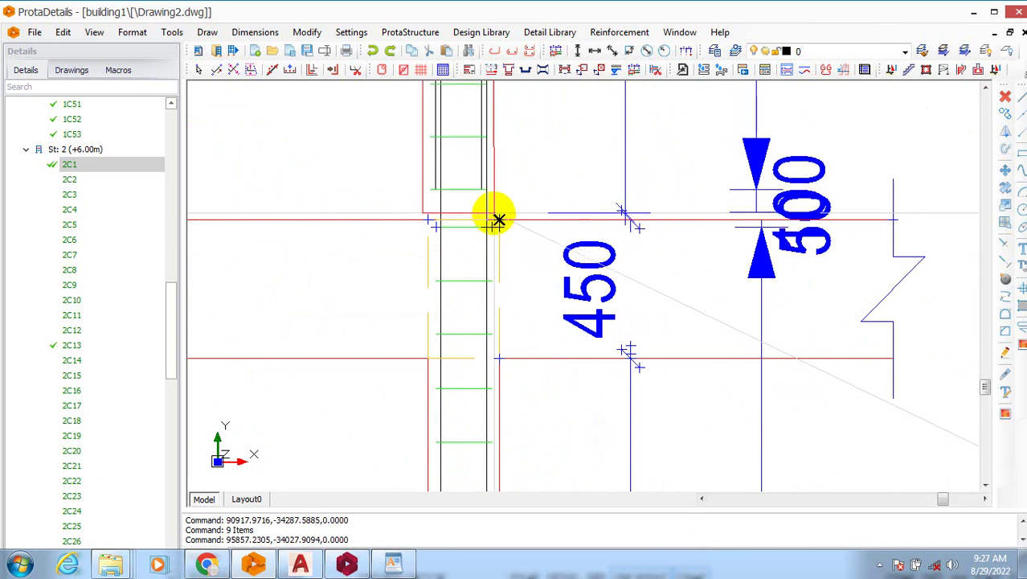
{"action": "scroll", "coordinate": [495, 215], "scroll_direction": "up", "scroll_amount": 4}
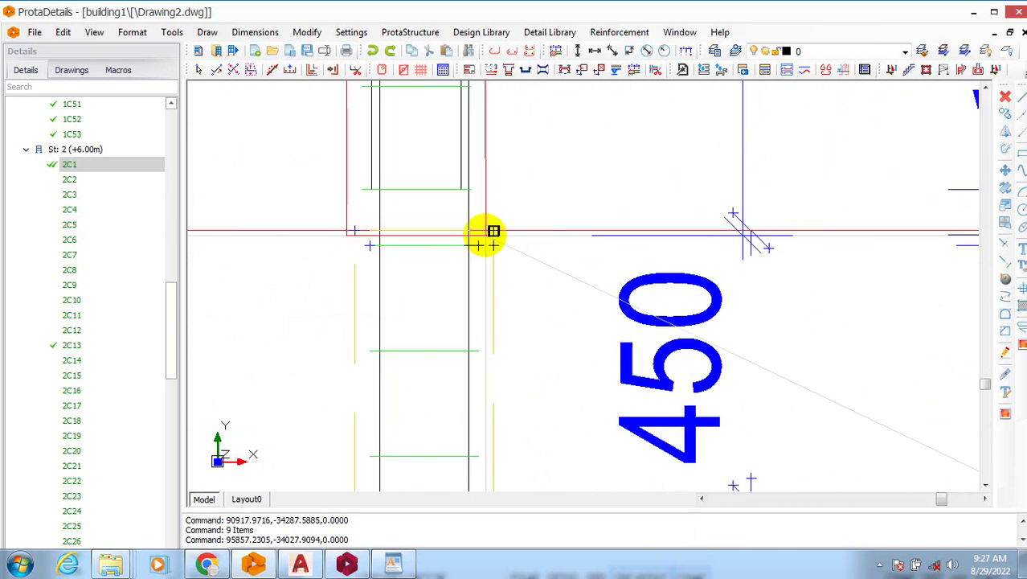
{"action": "scroll", "coordinate": [470, 316], "scroll_direction": "down", "scroll_amount": 8}
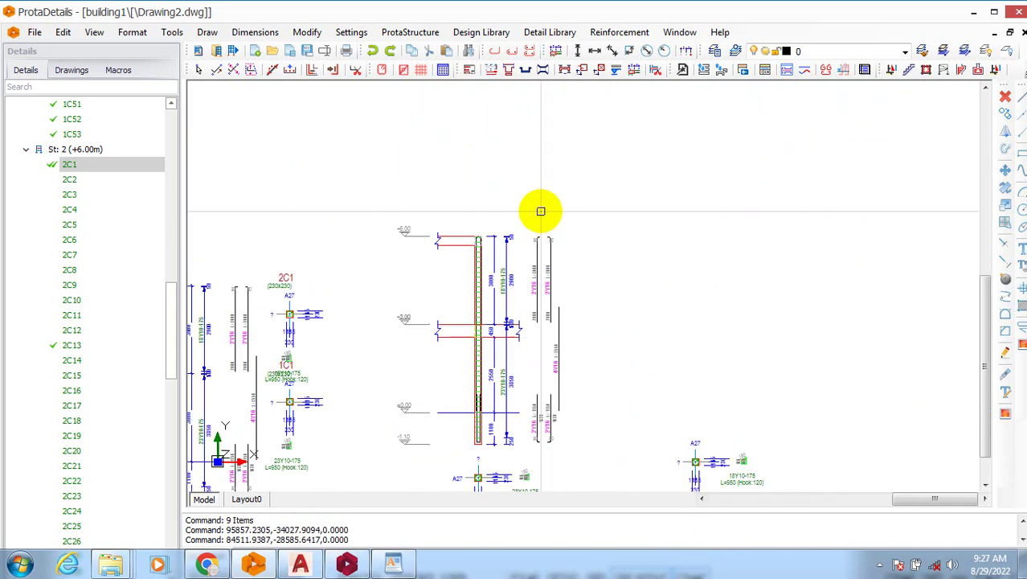
{"action": "scroll", "coordinate": [483, 297], "scroll_direction": "up", "scroll_amount": 3}
{"action": "scroll", "coordinate": [563, 278], "scroll_direction": "down", "scroll_amount": 3}
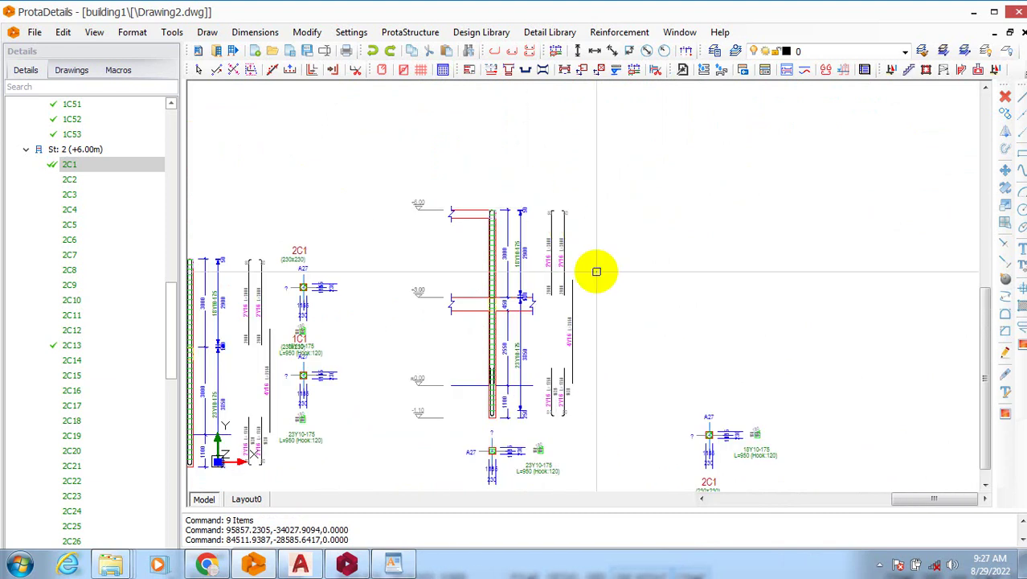
{"action": "scroll", "coordinate": [596, 272], "scroll_direction": "up", "scroll_amount": 2}
{"action": "scroll", "coordinate": [522, 257], "scroll_direction": "down", "scroll_amount": 3}
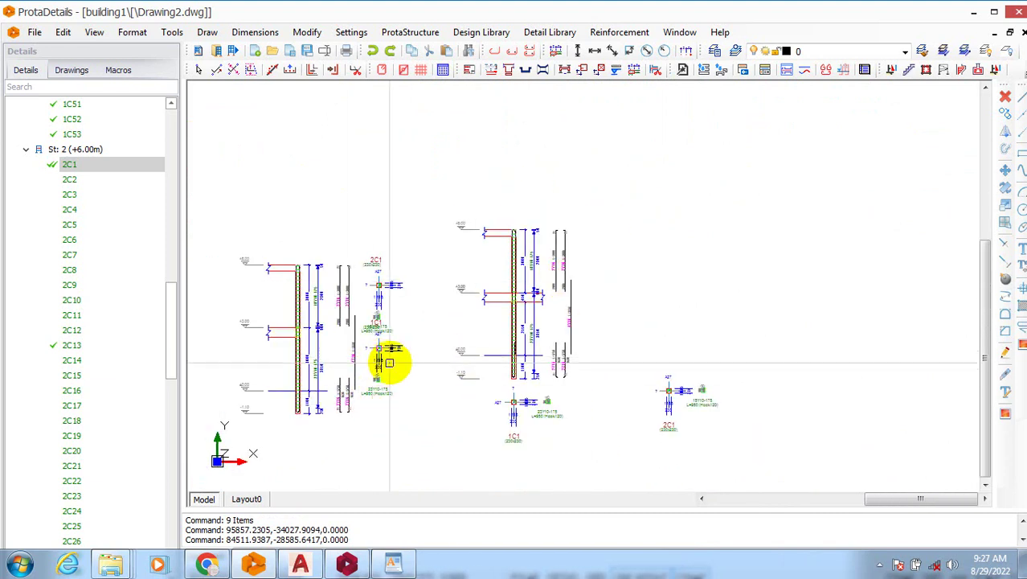
{"action": "scroll", "coordinate": [484, 286], "scroll_direction": "up", "scroll_amount": 3}
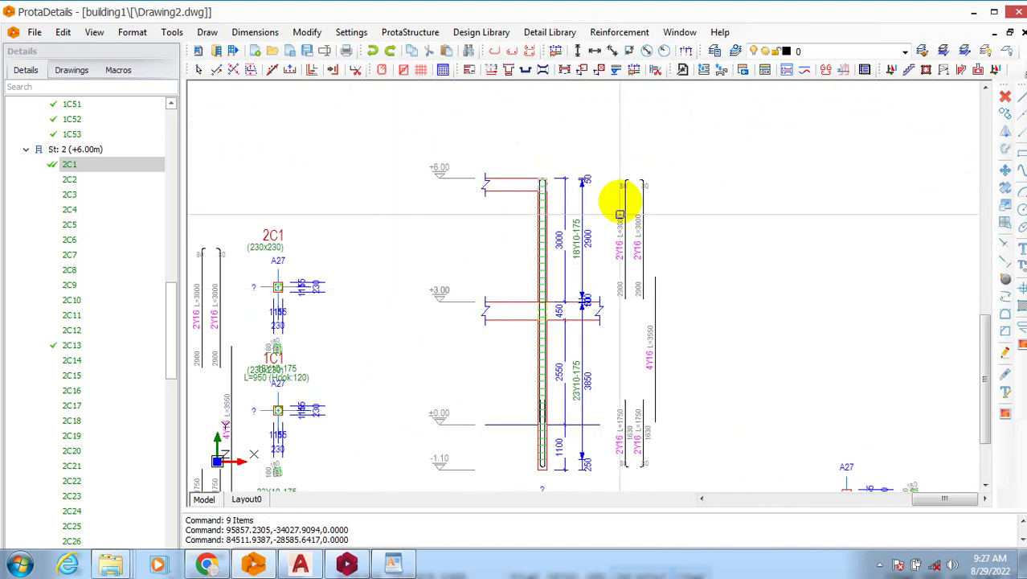
{"action": "scroll", "coordinate": [665, 248], "scroll_direction": "down", "scroll_amount": 3}
{"action": "scroll", "coordinate": [352, 362], "scroll_direction": "up", "scroll_amount": 3}
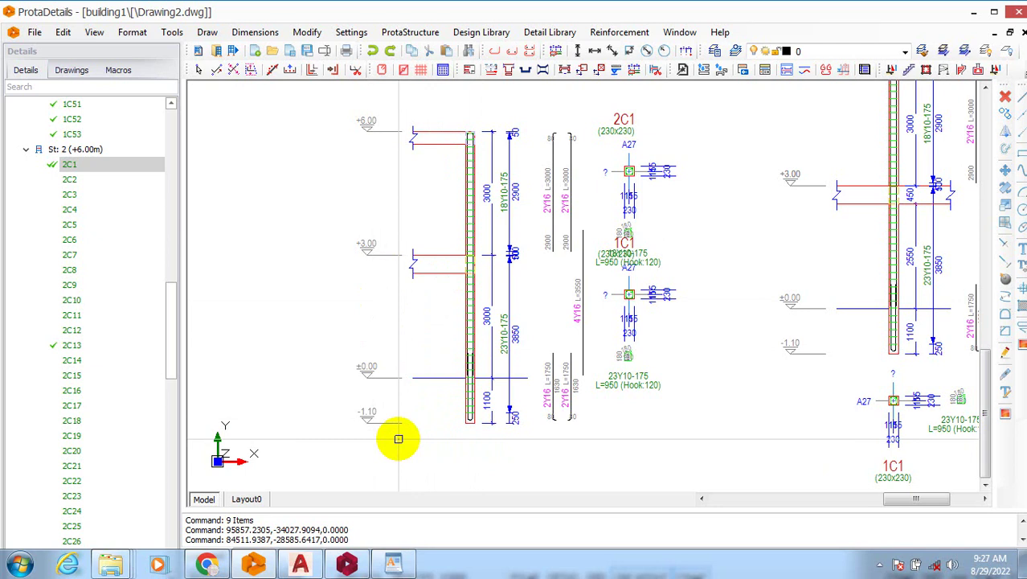
{"action": "scroll", "coordinate": [360, 408], "scroll_direction": "down", "scroll_amount": 2}
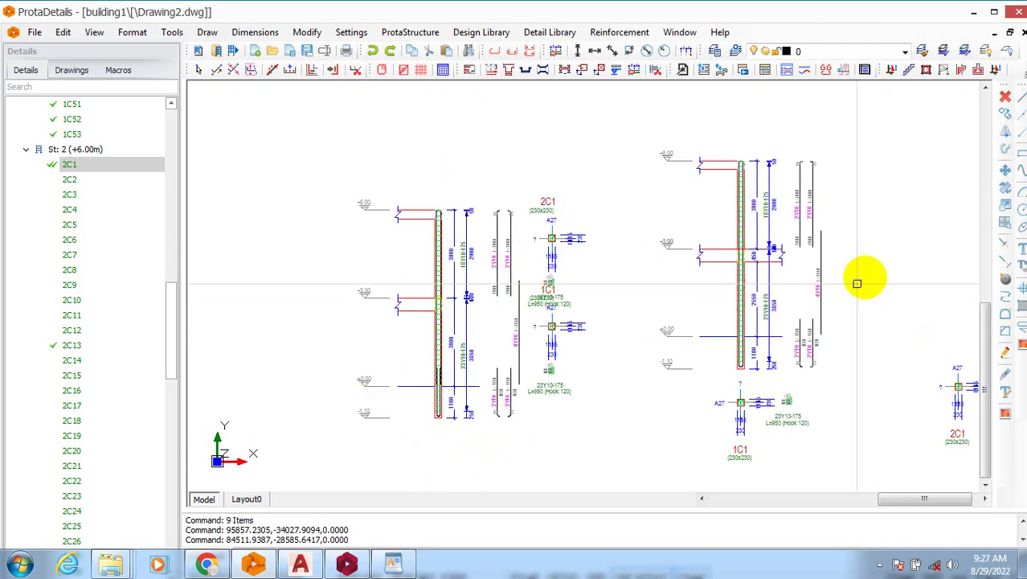
{"action": "scroll", "coordinate": [372, 296], "scroll_direction": "up", "scroll_amount": 2}
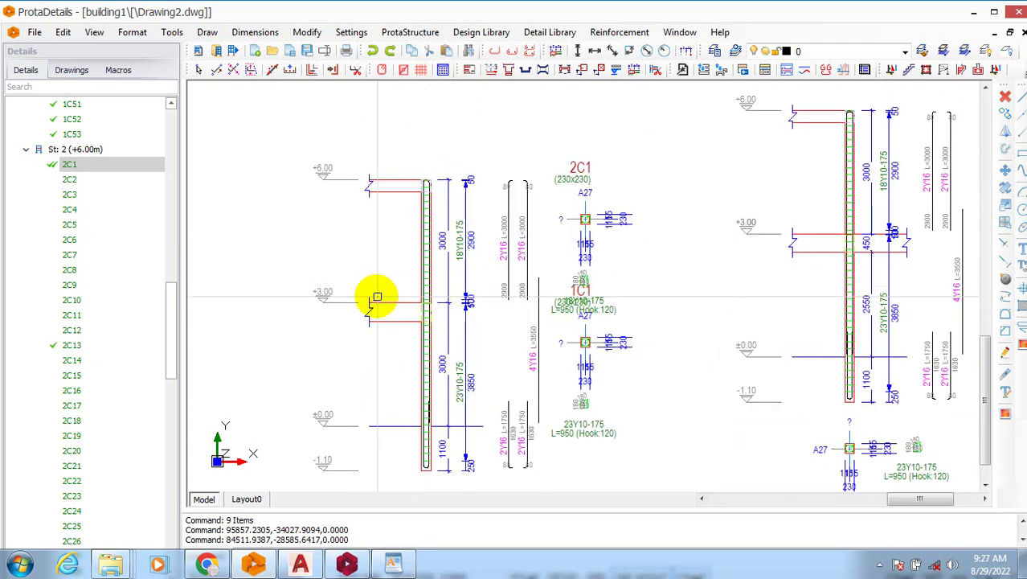